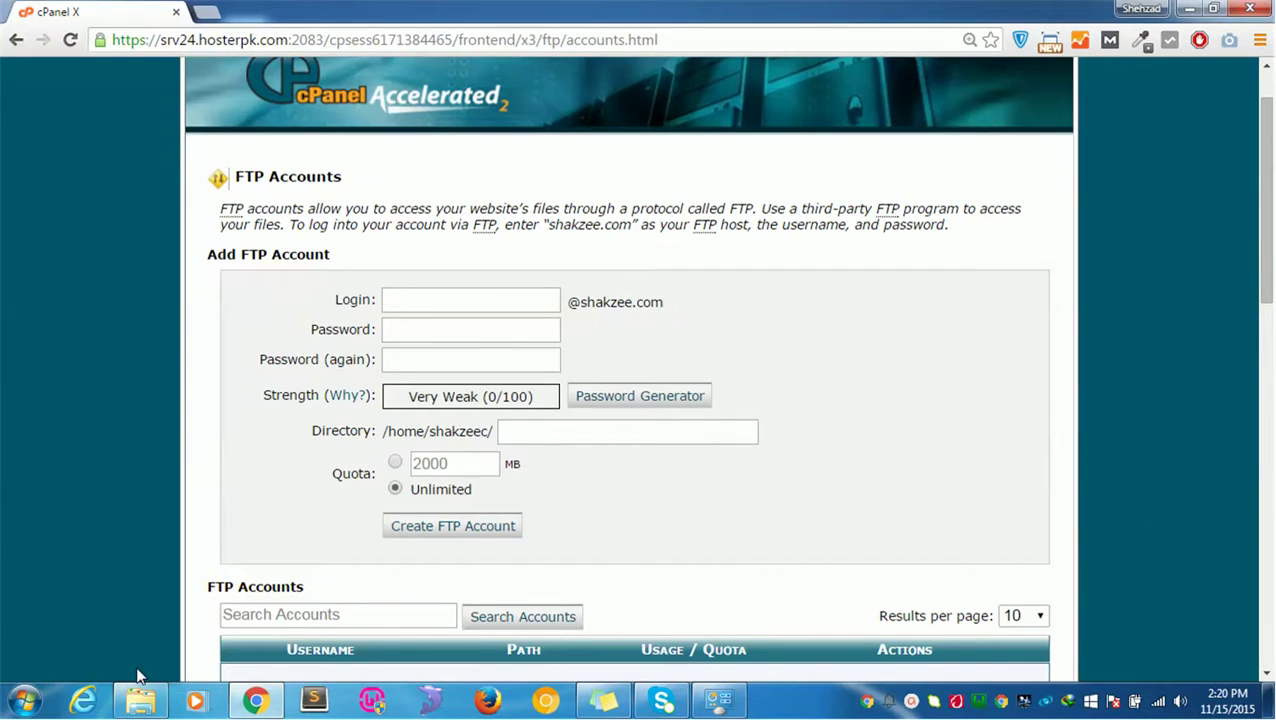
Step: Open a new Chrome tab next to the cPanel FTP Accounts page
{"action": "left_click", "coordinate": [205, 11]}
Step: Go to google.com and search for filezilla
{"action": "type", "text": "google.c"}
{"action": "key", "text": "Return"}
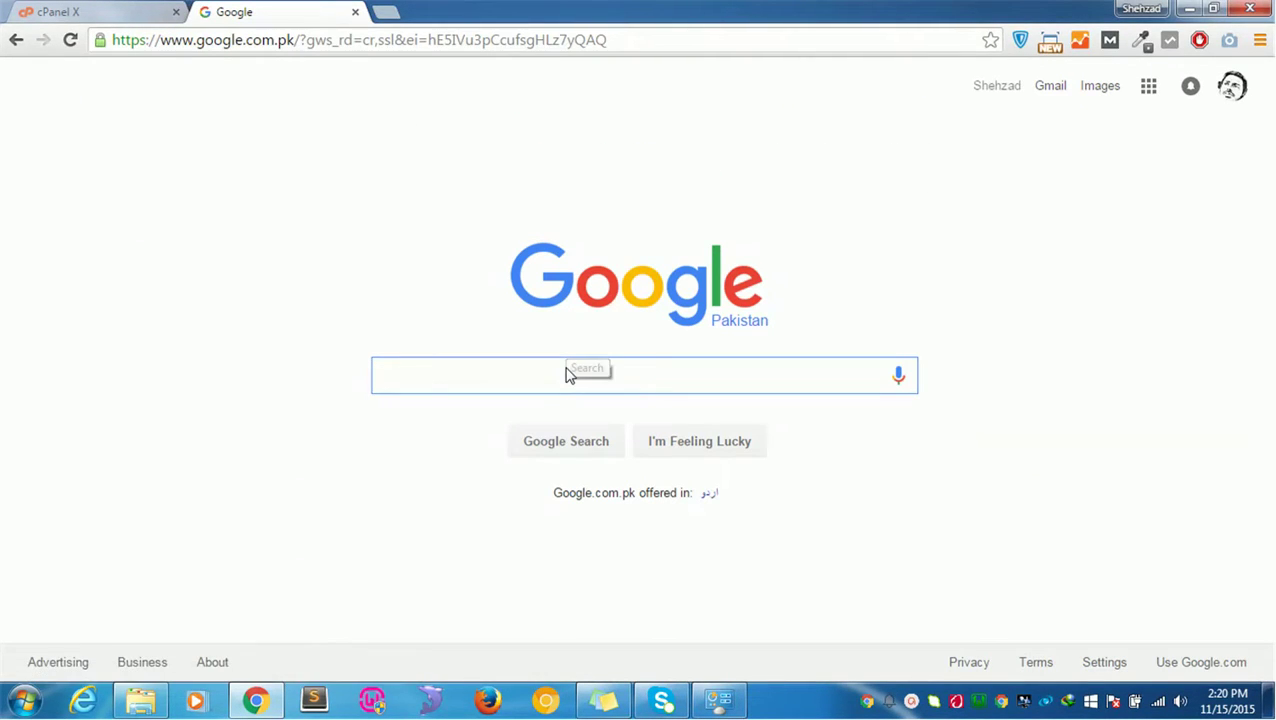
{"action": "type", "text": "filezill"}
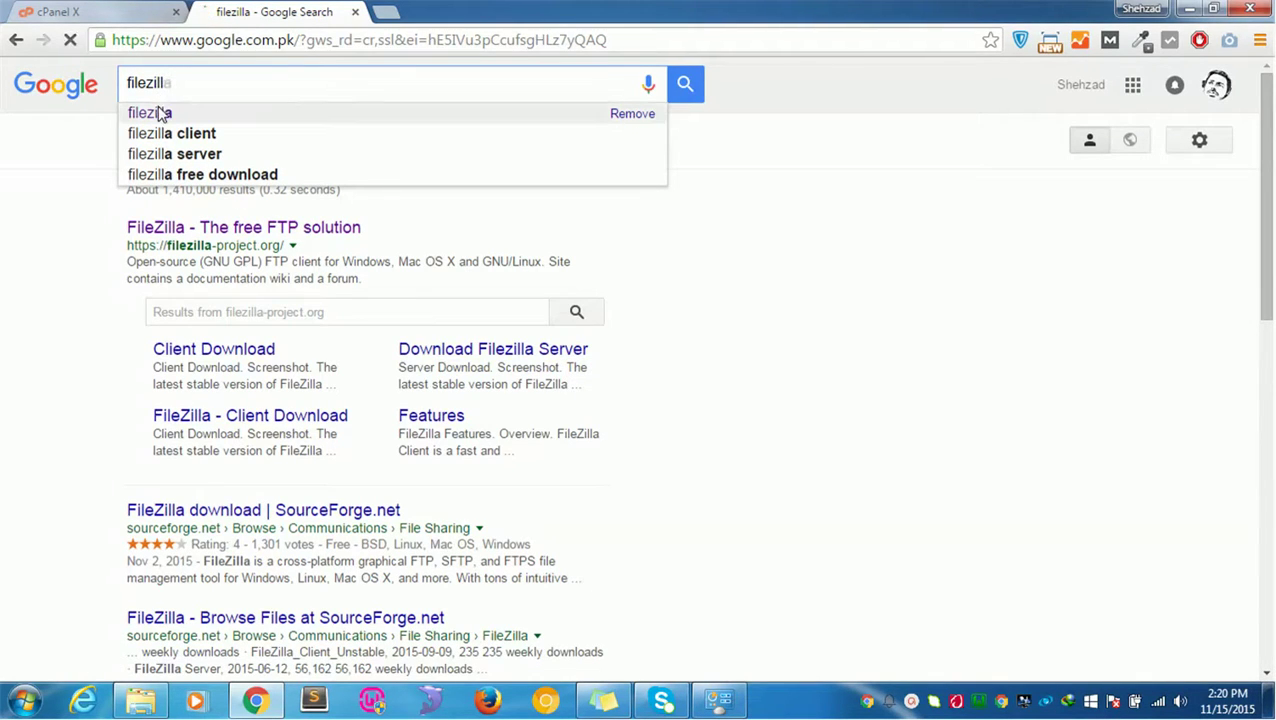
{"action": "left_click", "coordinate": [162, 113]}
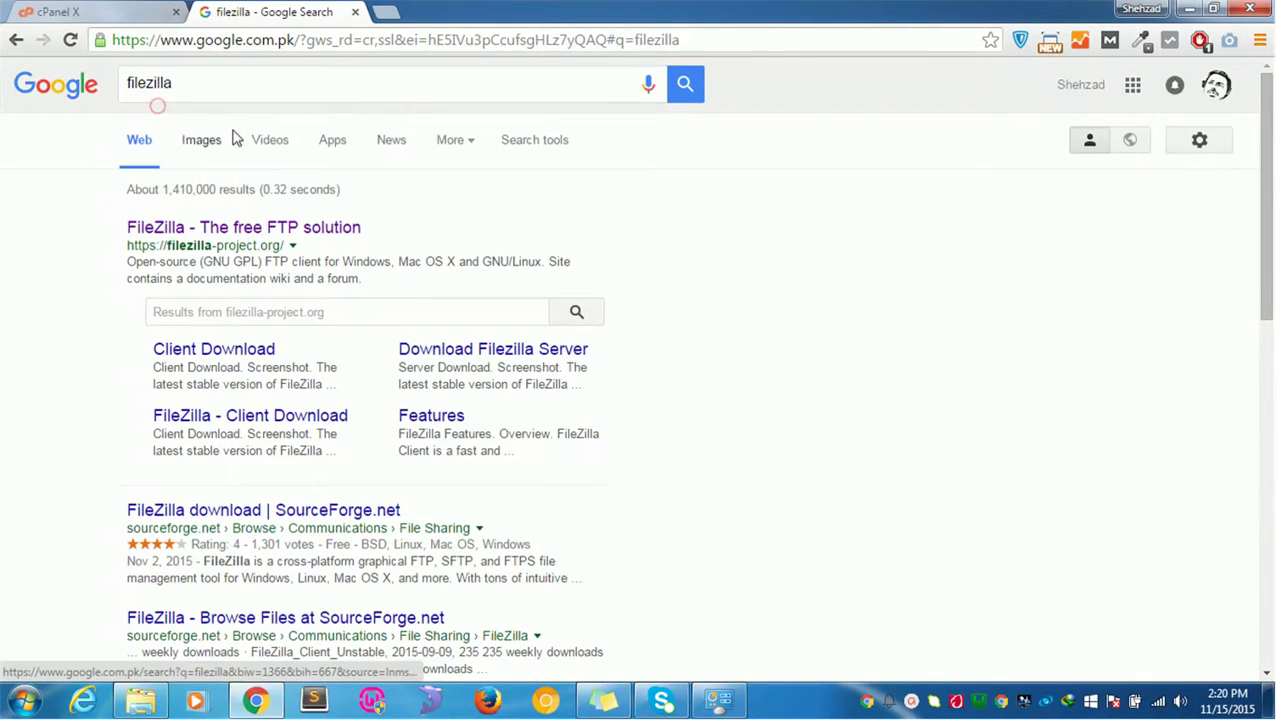
Step: Open filezilla-project.org and go to the FileZilla Server 0.9.53 download page
{"action": "left_click", "coordinate": [183, 229]}
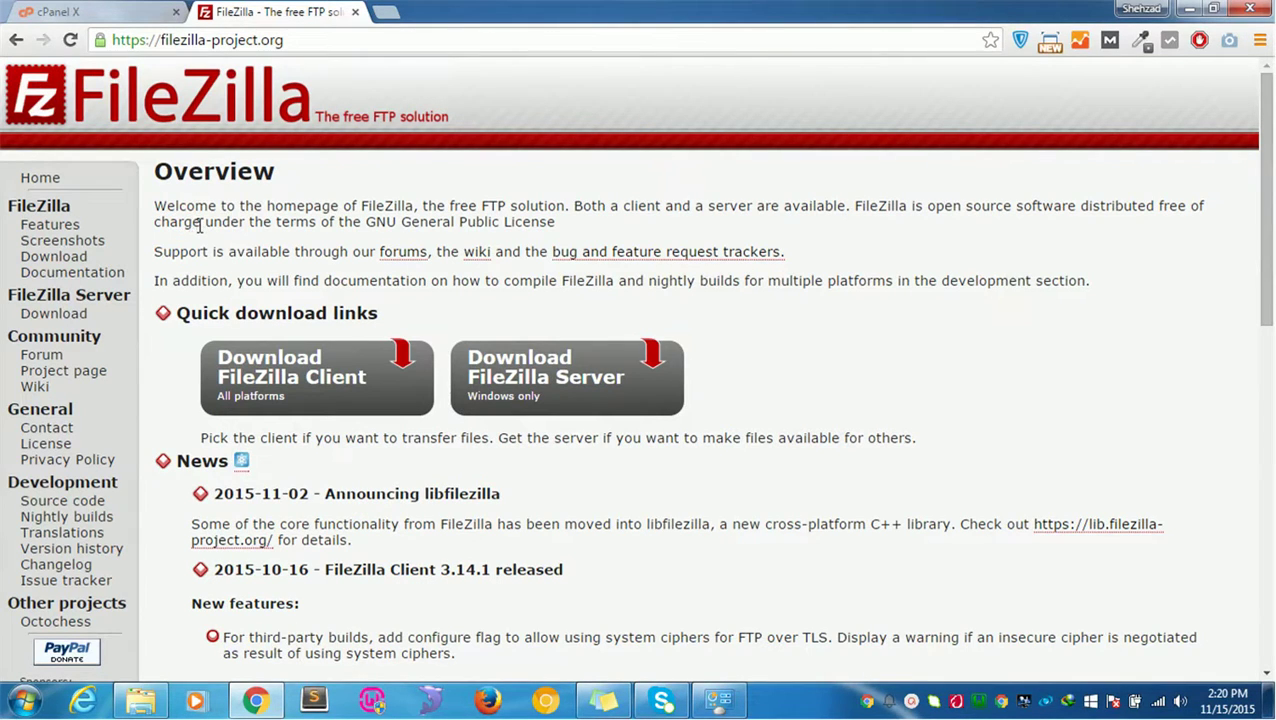
{"action": "scroll", "coordinate": [270, 386], "scroll_direction": "down", "scroll_amount": 2}
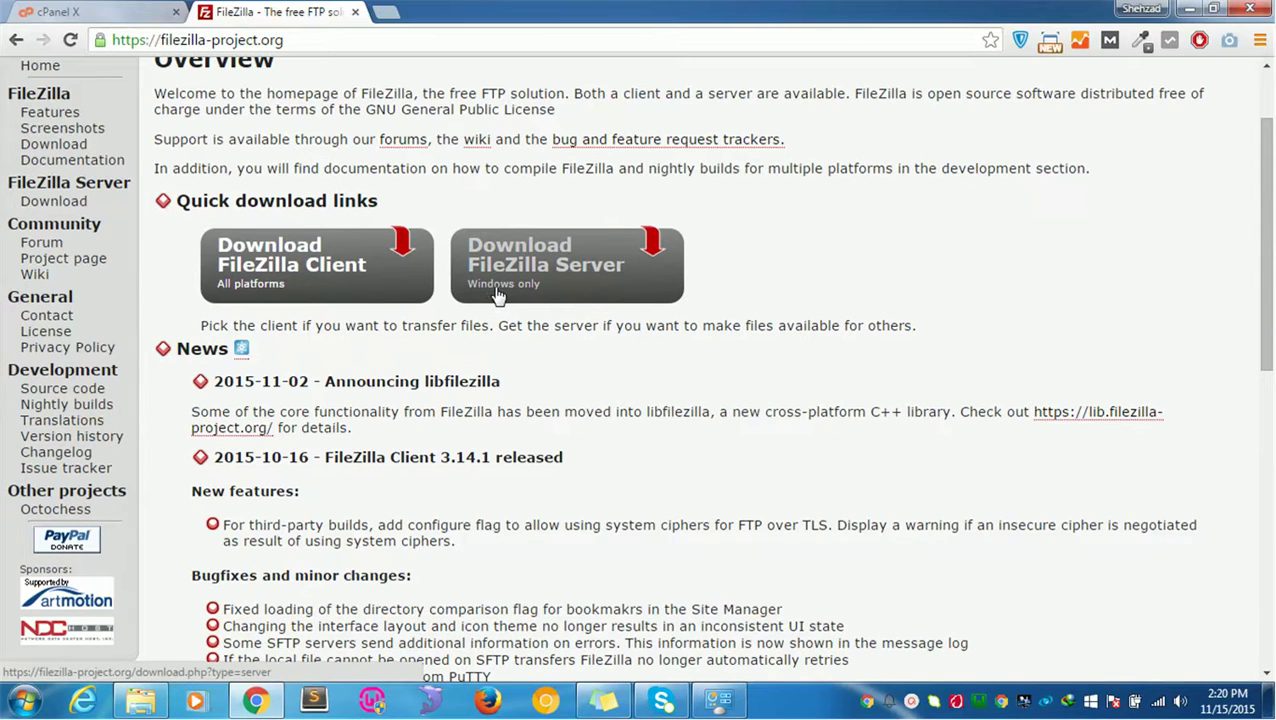
{"action": "left_click", "coordinate": [543, 280]}
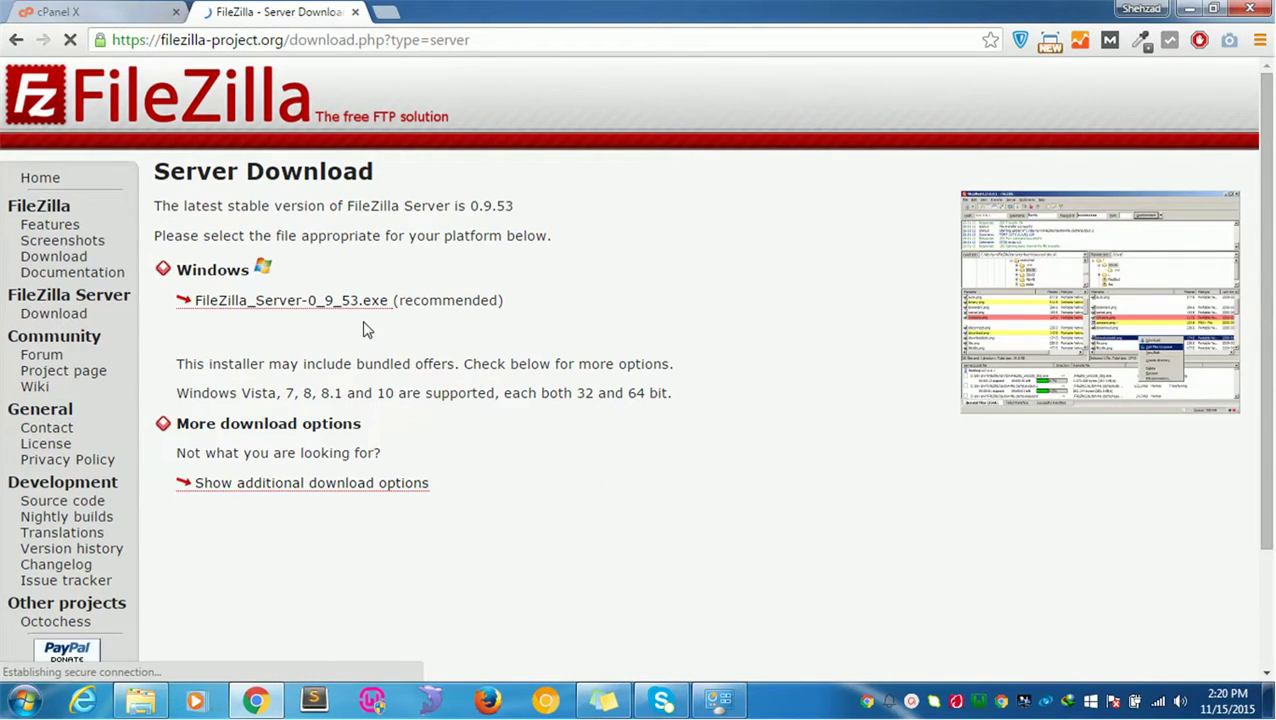
{"action": "scroll", "coordinate": [440, 352], "scroll_direction": "down", "scroll_amount": 1}
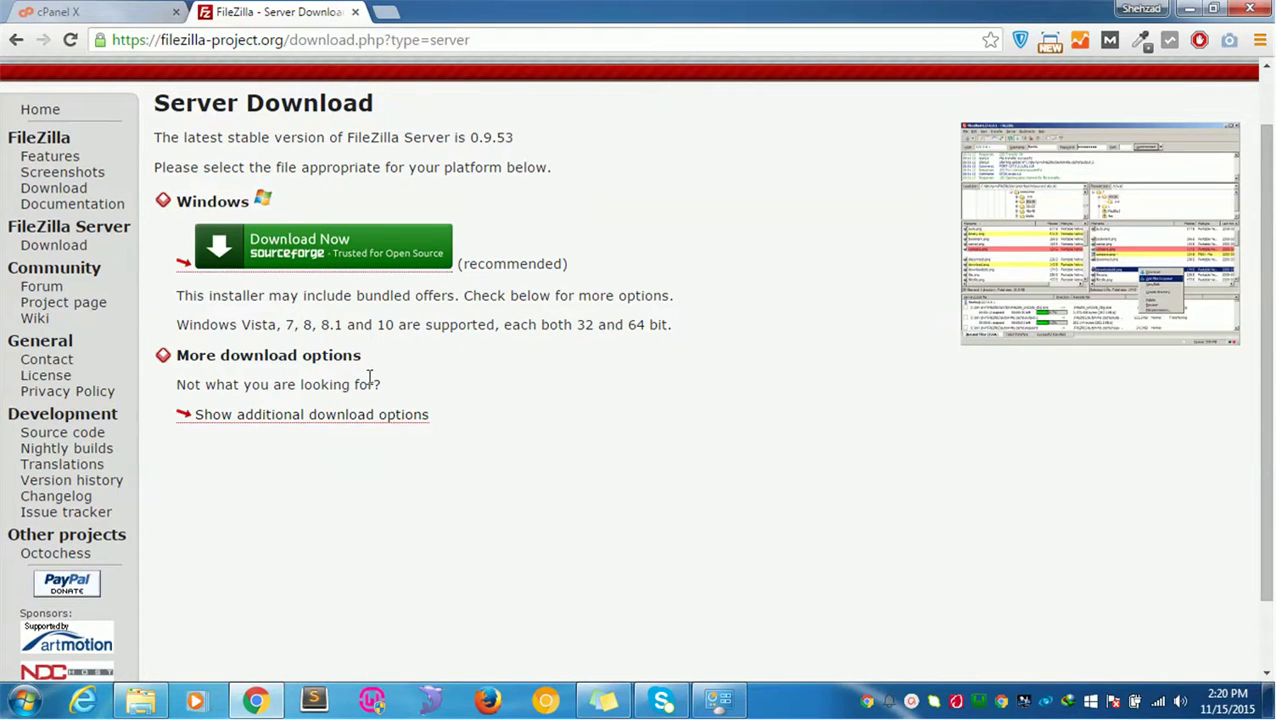
Step: Download FileZilla_Server-0_9_53.exe with IDM and open the installer
{"action": "left_click", "coordinate": [342, 256]}
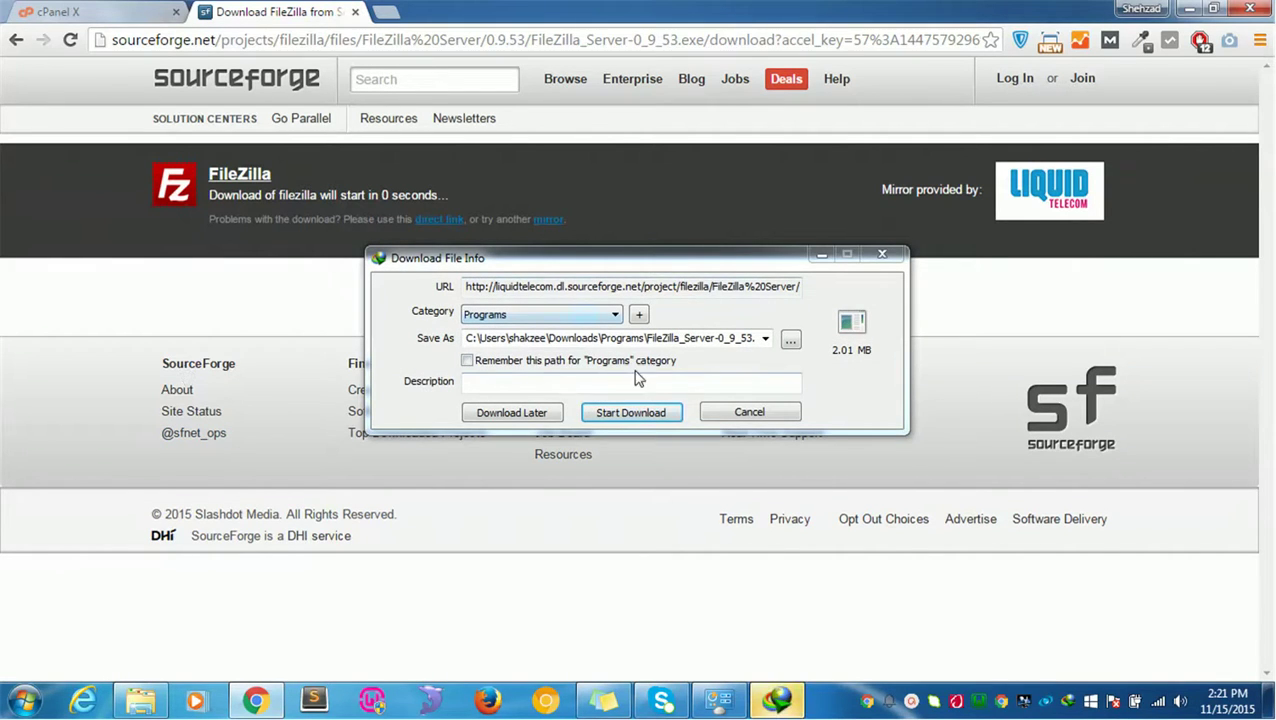
{"action": "left_click", "coordinate": [632, 413]}
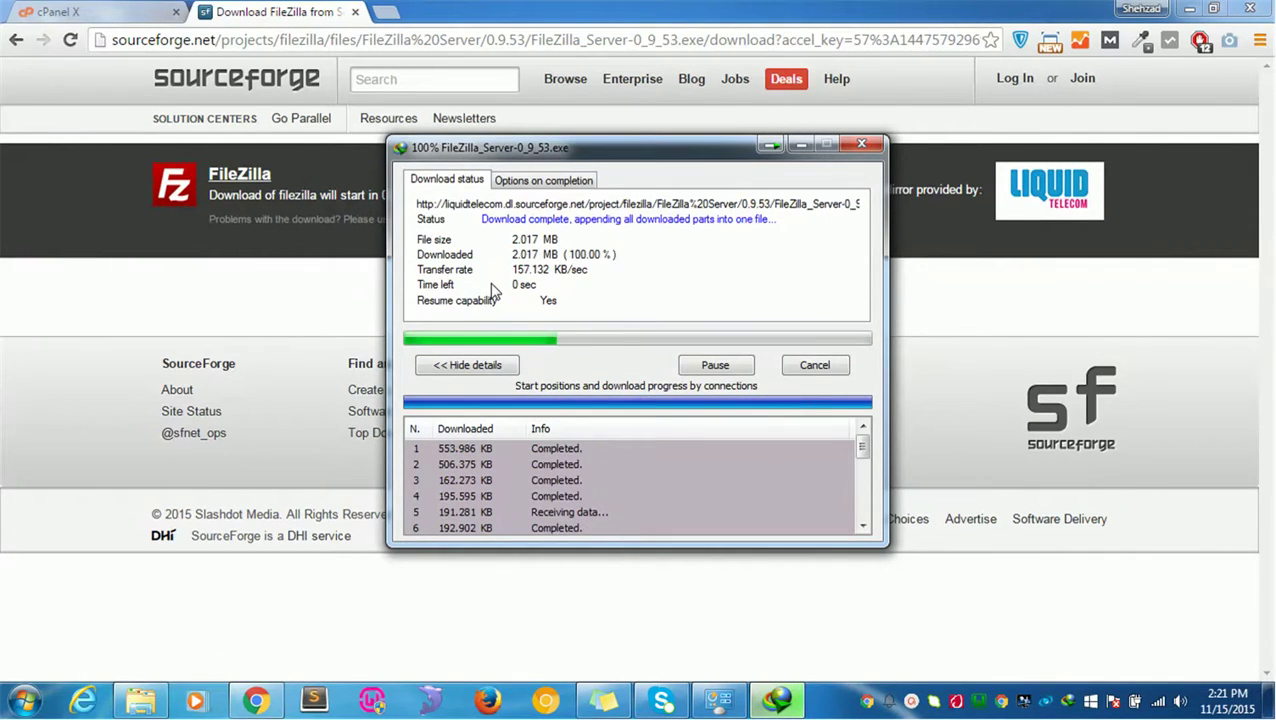
{"action": "left_click", "coordinate": [466, 404]}
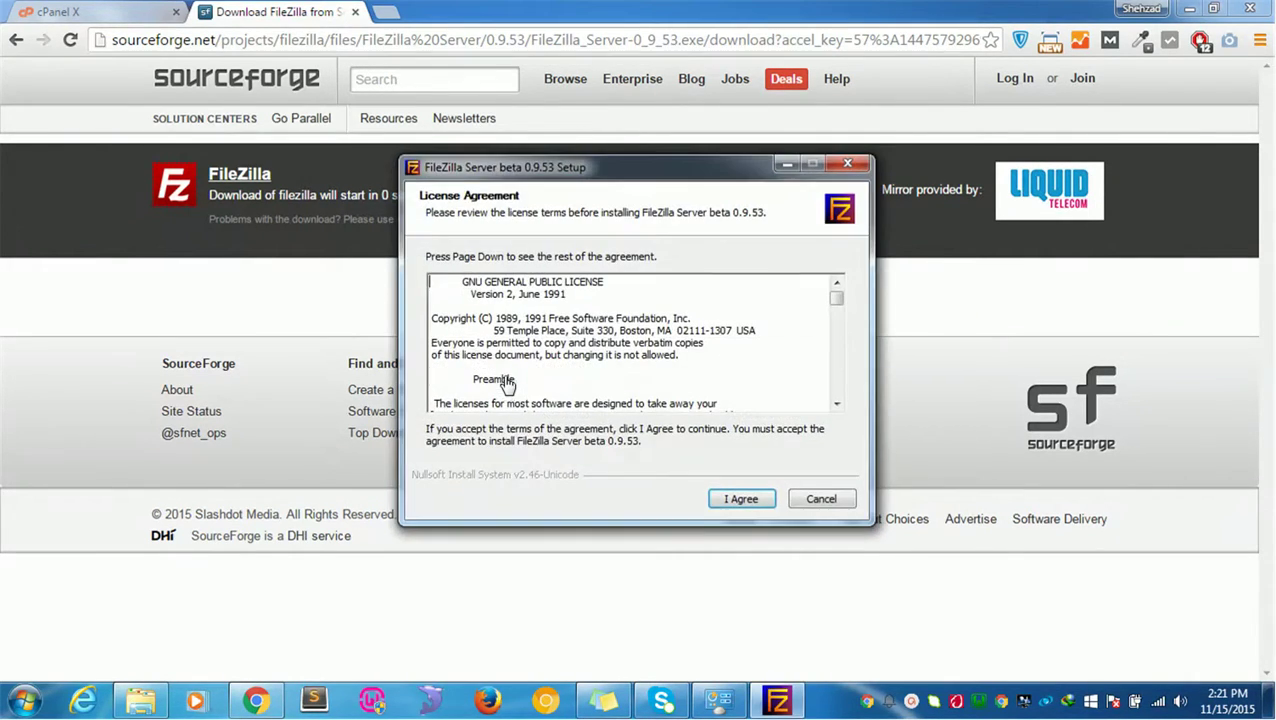
Step: Install FileZilla Server 0.9.53 with default components, location and startup settings
{"action": "left_click", "coordinate": [752, 499]}
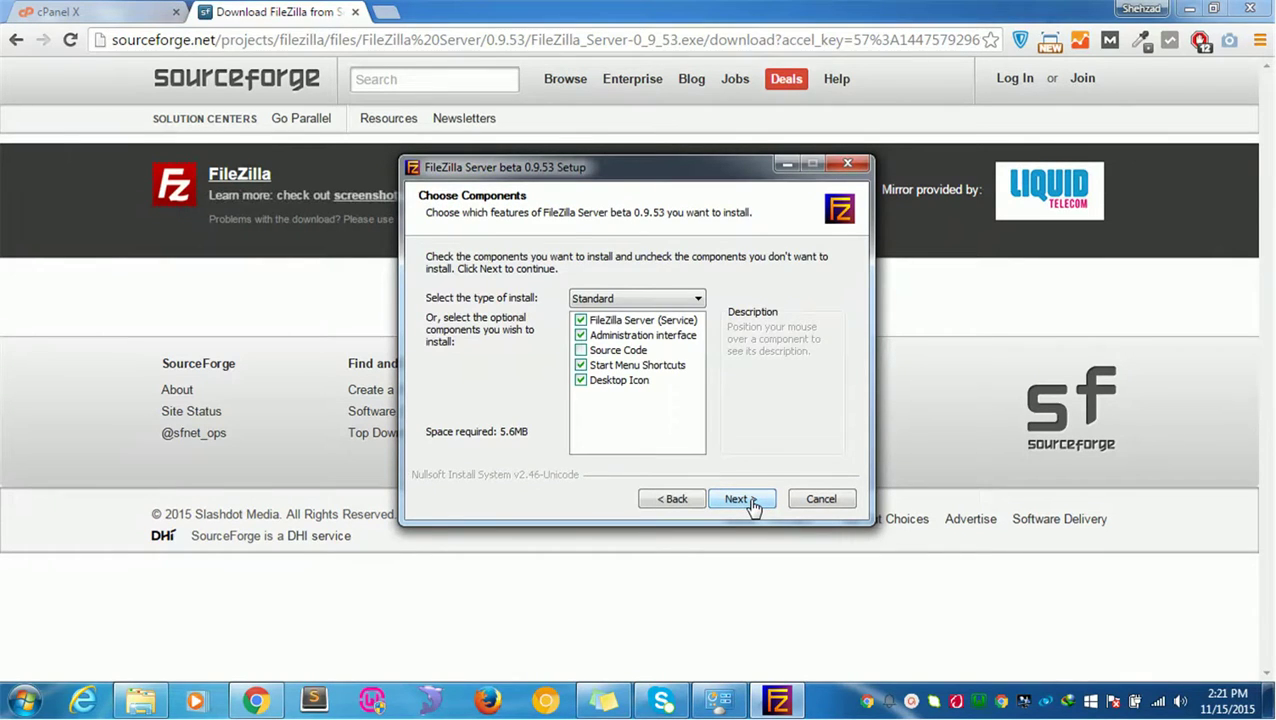
{"action": "left_click", "coordinate": [750, 500]}
{"action": "left_click", "coordinate": [752, 500]}
{"action": "left_click", "coordinate": [752, 500]}
{"action": "left_click", "coordinate": [752, 500]}
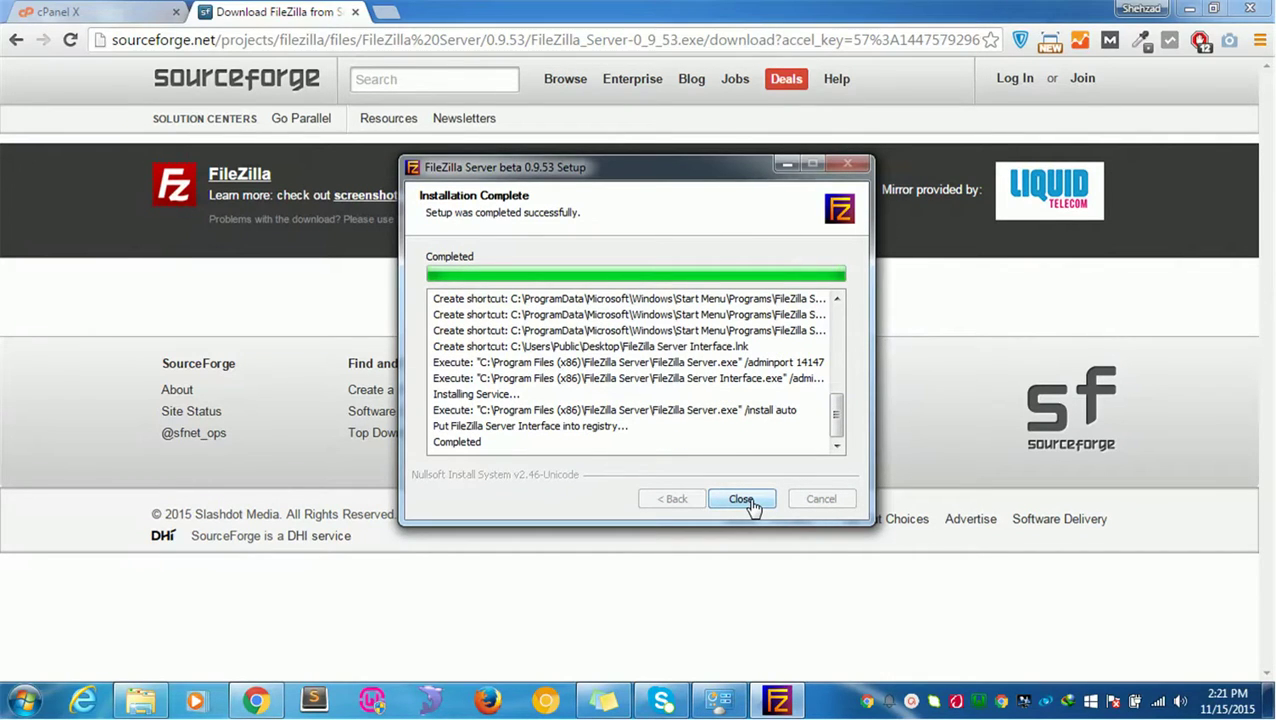
{"action": "left_click", "coordinate": [748, 502]}
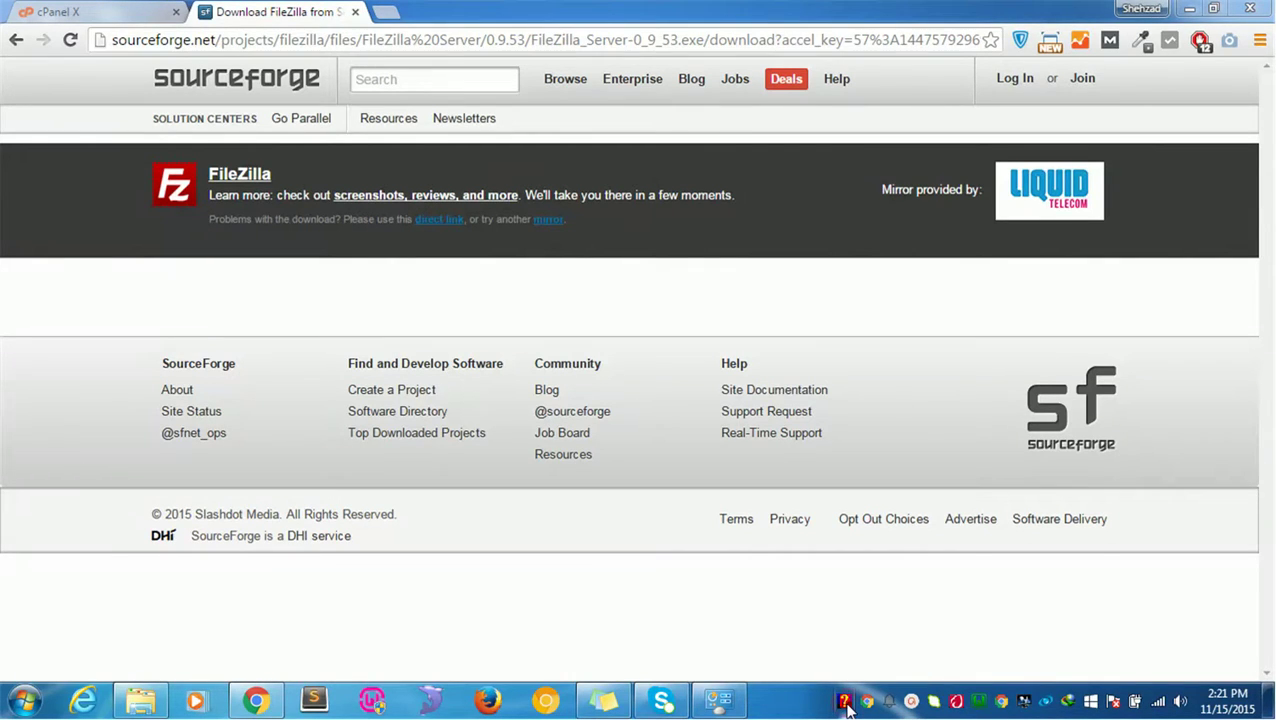
Step: Launch Start FileZilla Server from the Start menu search
{"action": "left_click", "coordinate": [25, 700]}
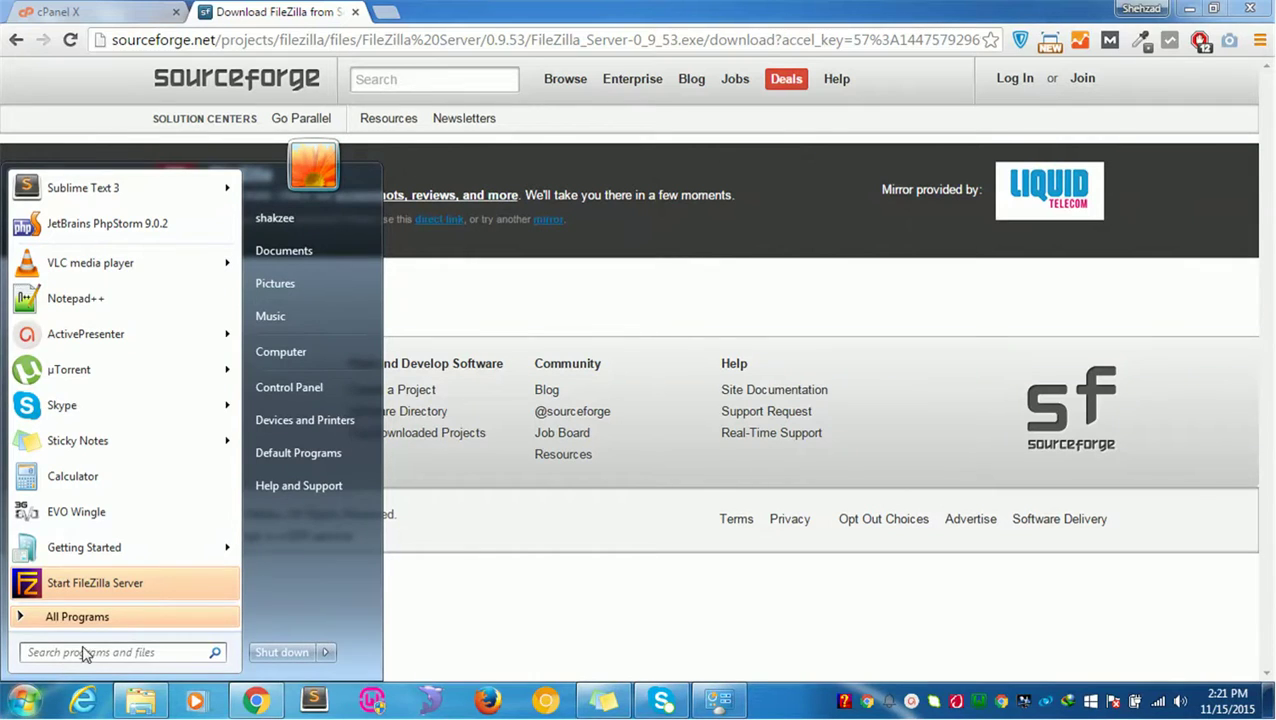
{"action": "type", "text": "fil"}
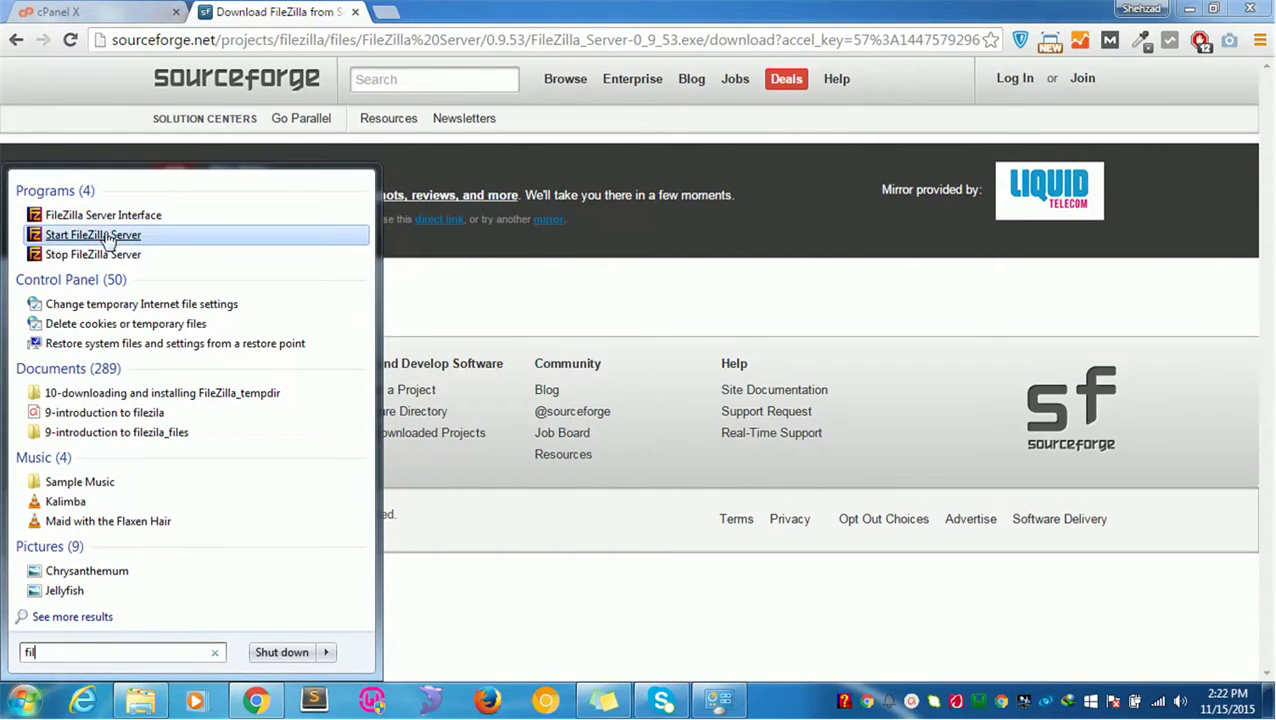
{"action": "key", "text": "Return"}
Step: Return to the FileZilla homepage and open the Client 3.14.1 win64 download page
{"action": "left_click", "coordinate": [118, 18]}
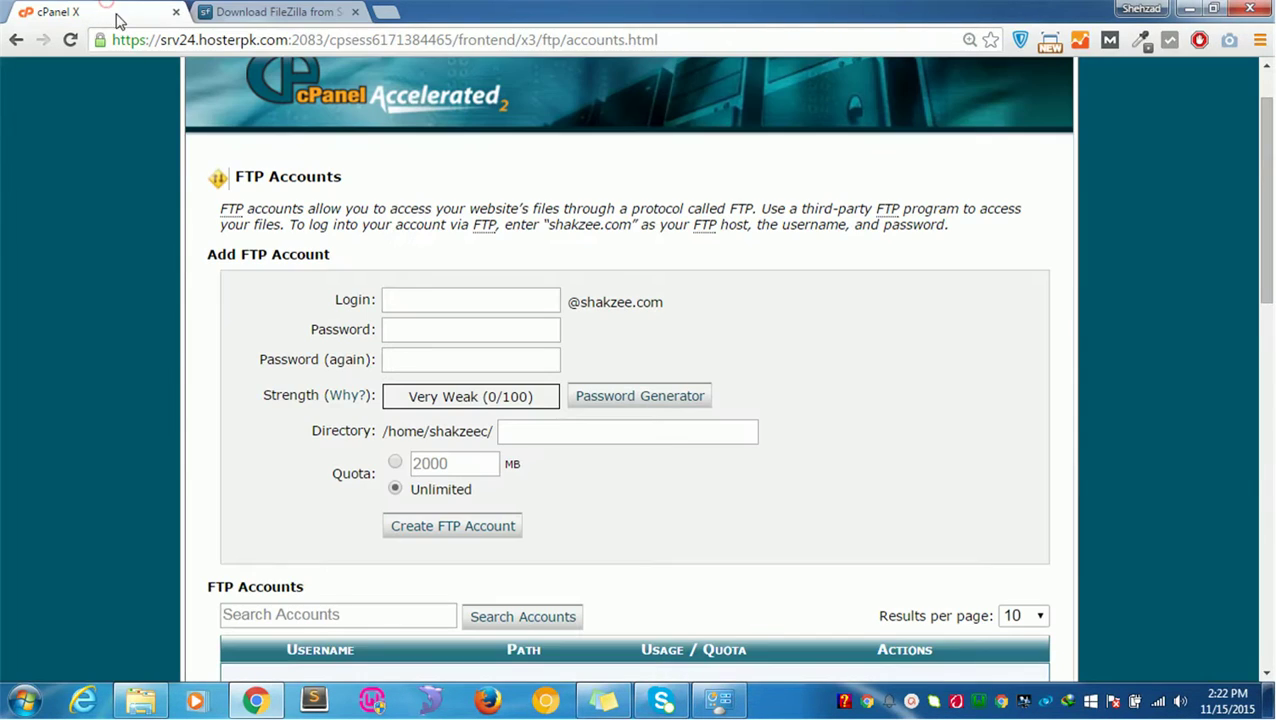
{"action": "left_click", "coordinate": [228, 12]}
{"action": "left_click", "coordinate": [15, 42]}
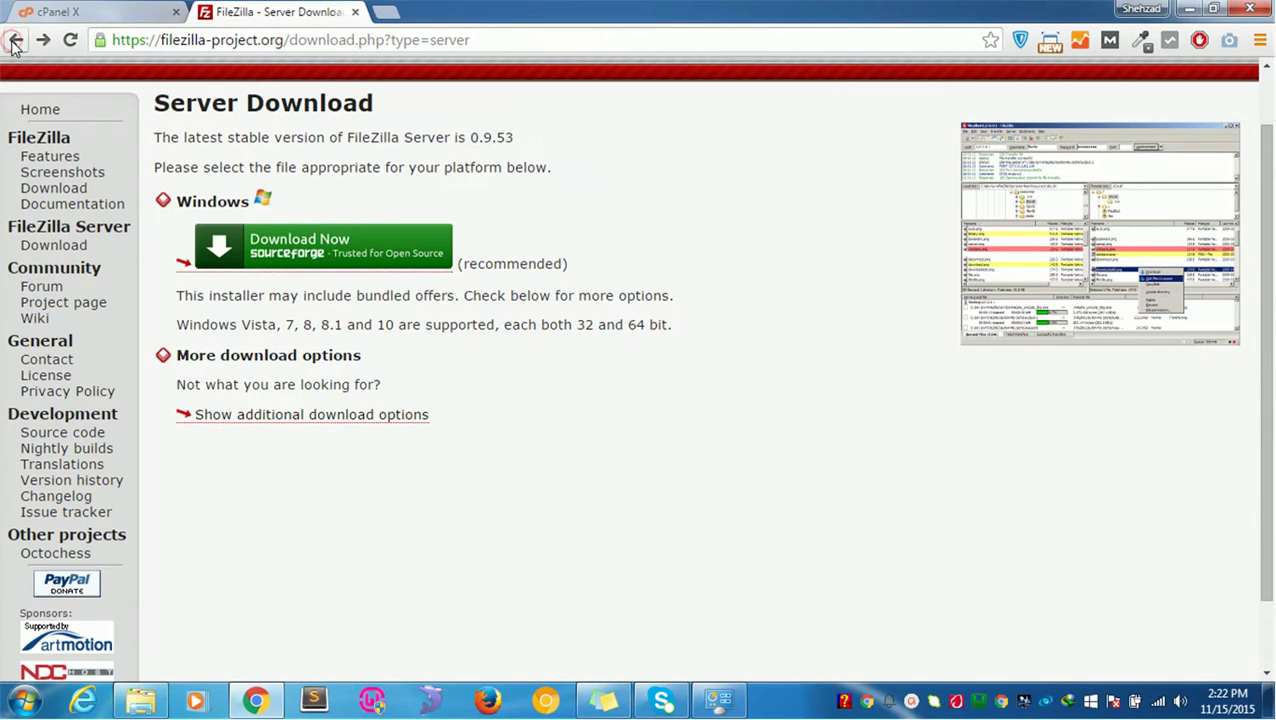
{"action": "left_click", "coordinate": [15, 42]}
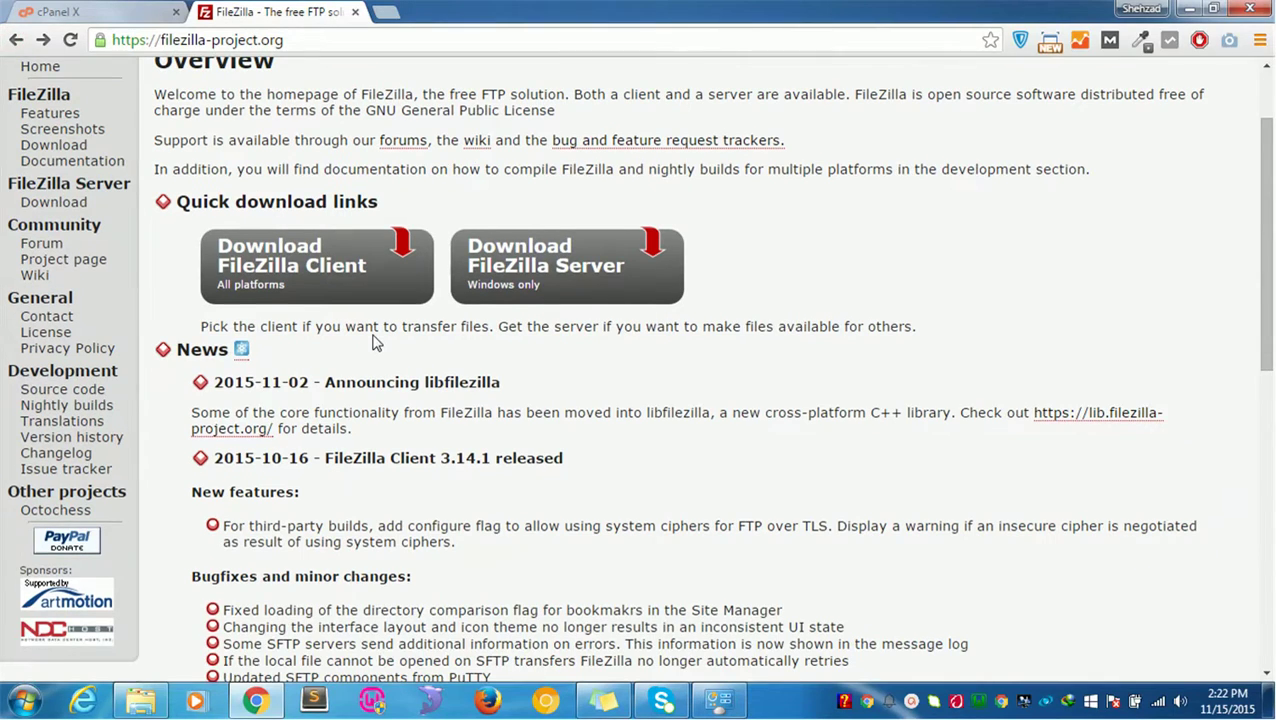
{"action": "left_click", "coordinate": [325, 324]}
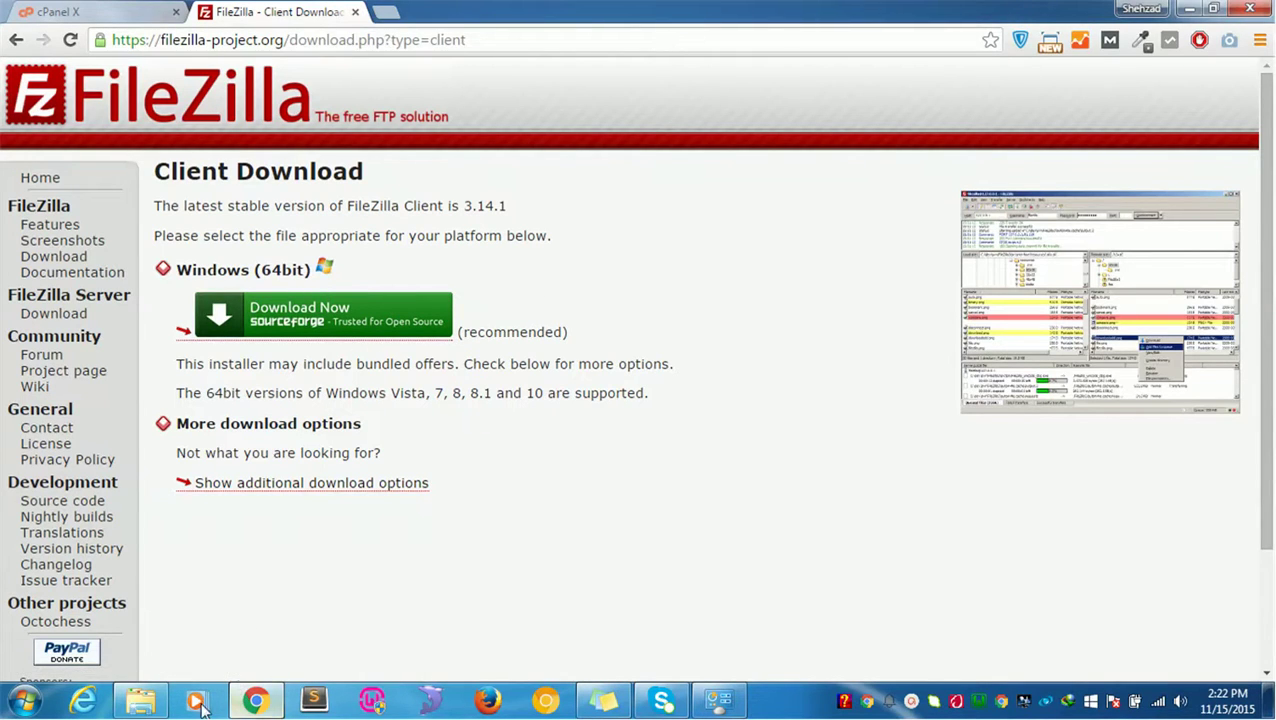
{"action": "left_click", "coordinate": [137, 703]}
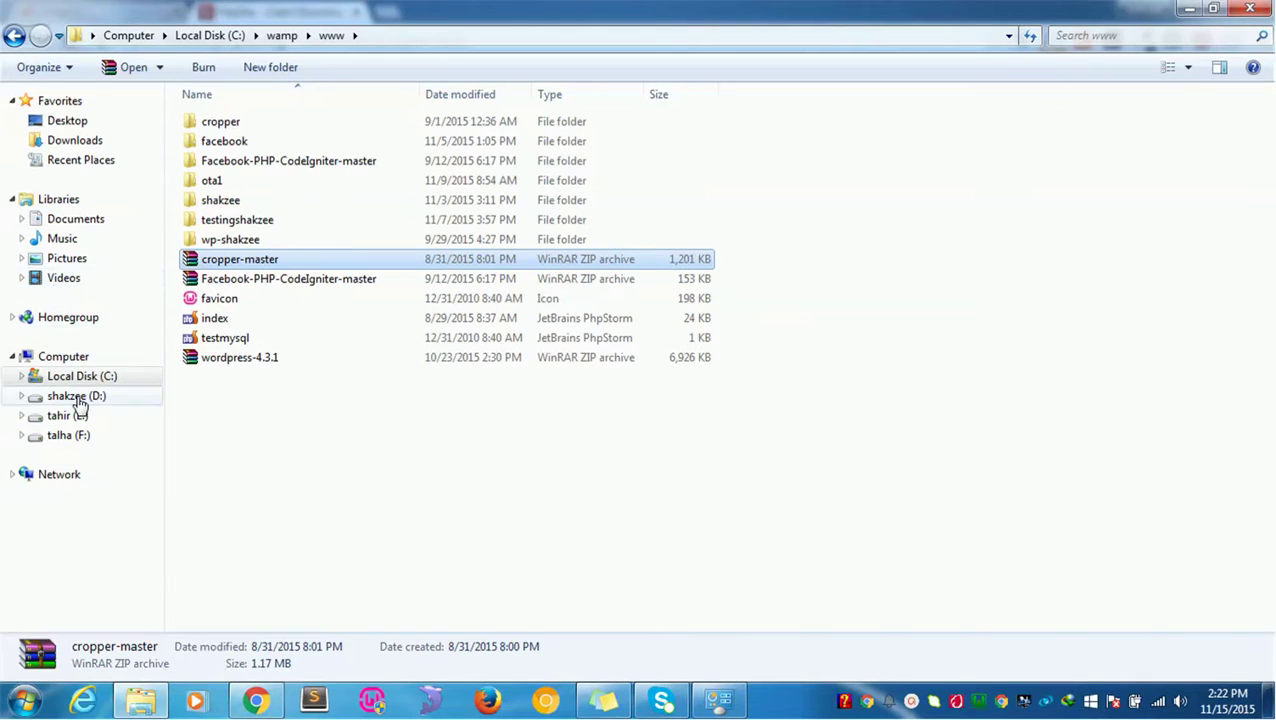
{"action": "left_click", "coordinate": [256, 700]}
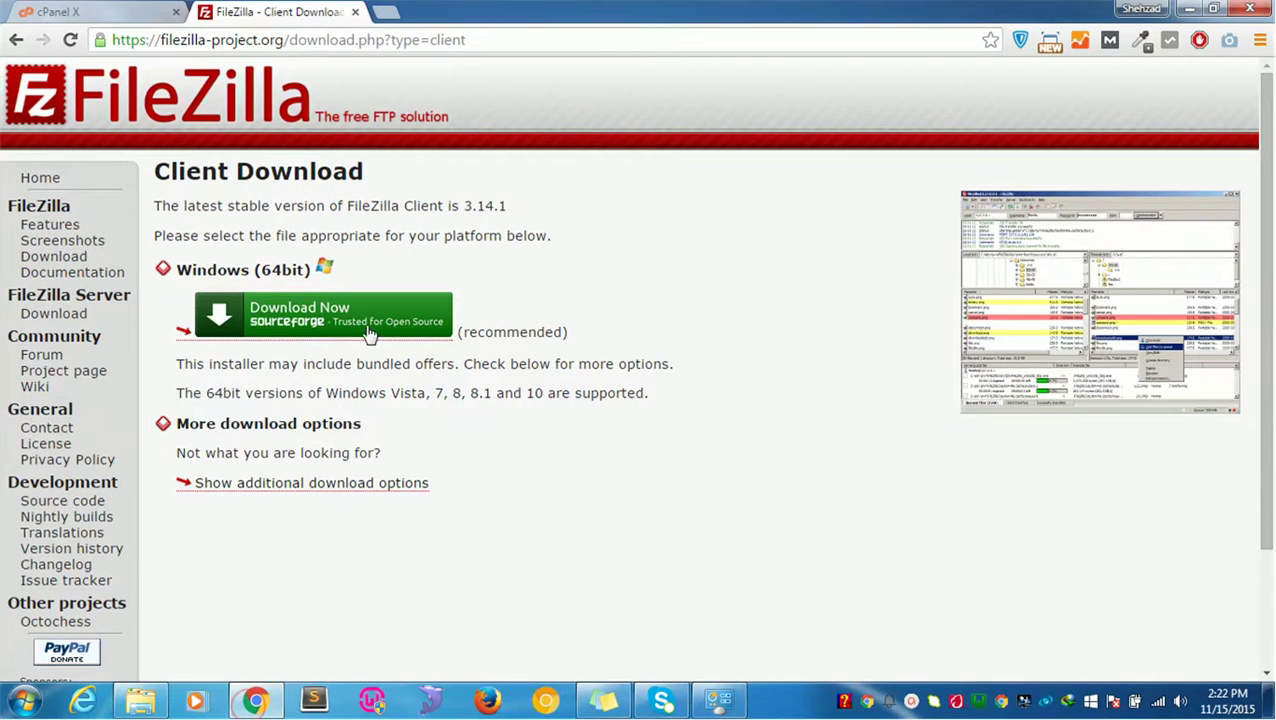
{"action": "left_click", "coordinate": [16, 40]}
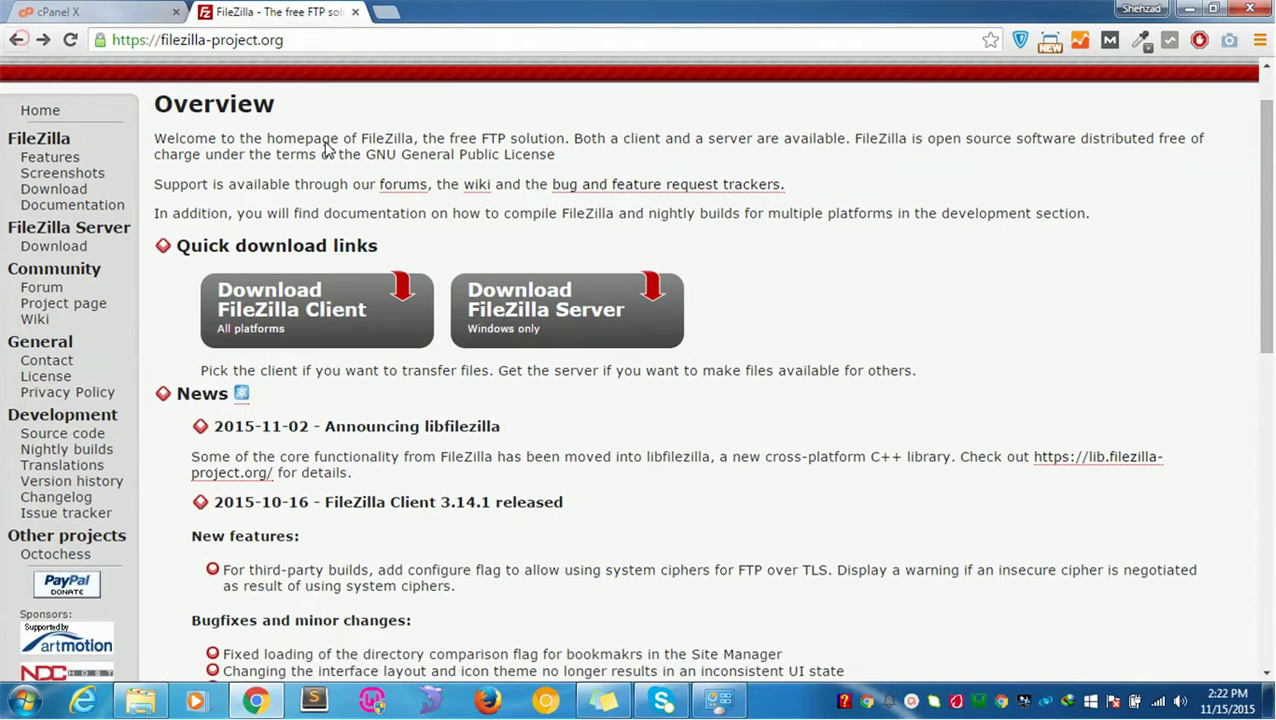
{"action": "left_click", "coordinate": [353, 322]}
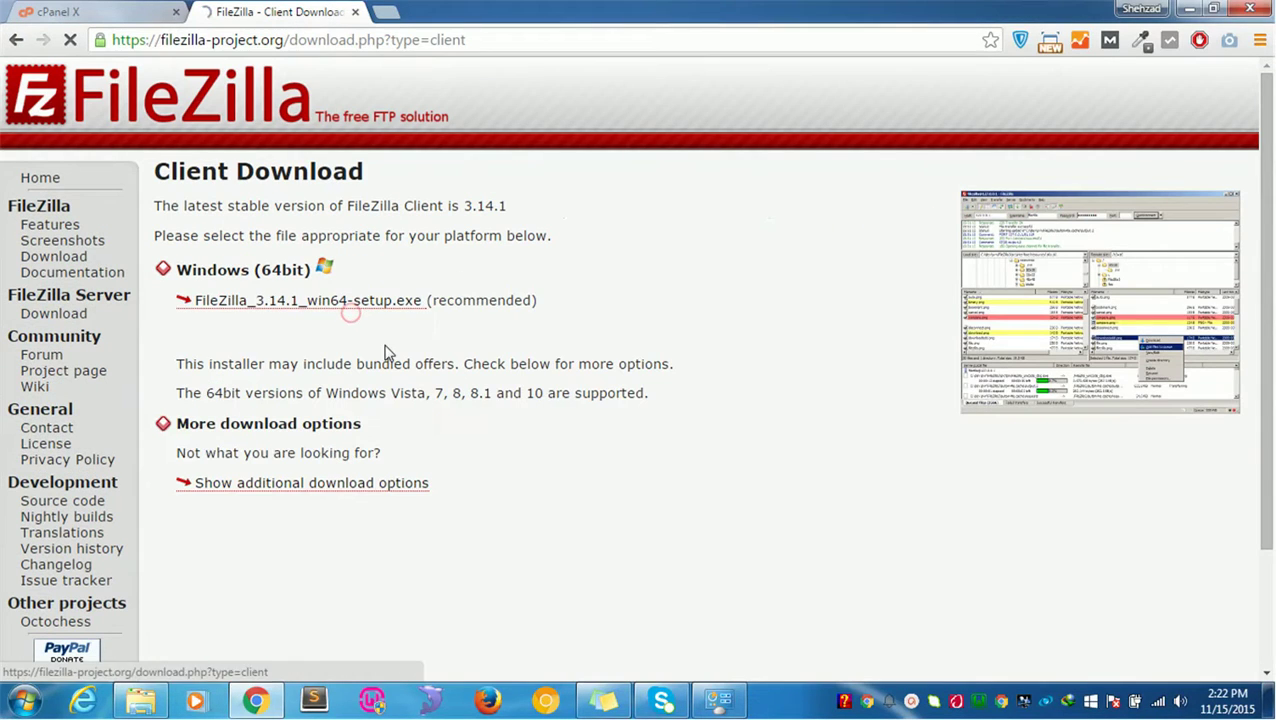
Step: Start downloading FileZilla_3.14.1_win64-setup.exe in IDM and exit the FileZilla Server tray interface
{"action": "left_click", "coordinate": [339, 321]}
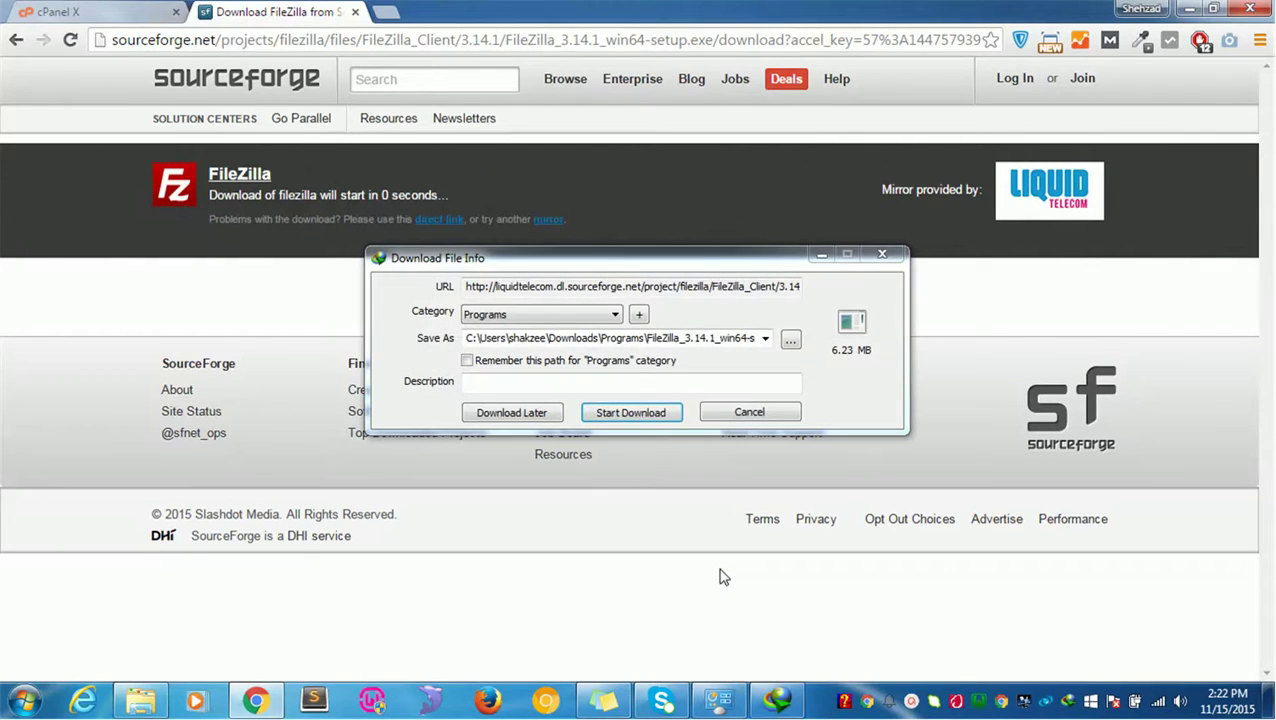
{"action": "left_click", "coordinate": [641, 414]}
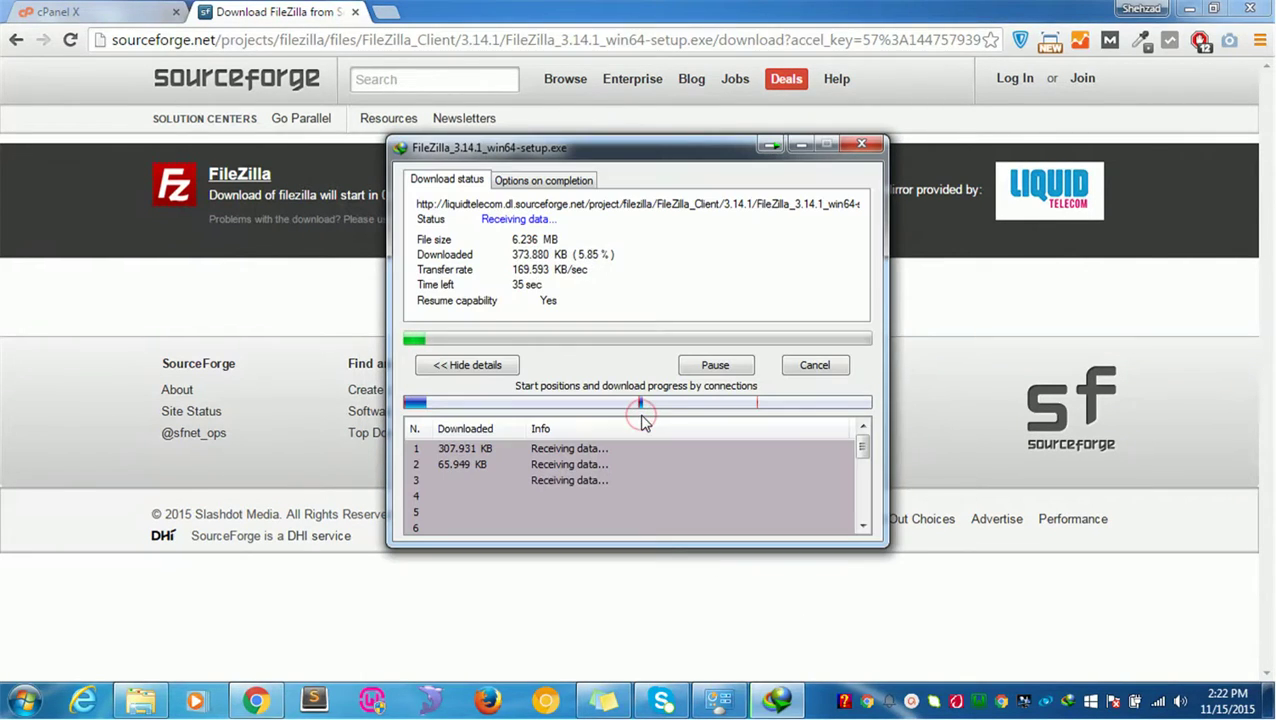
{"action": "right_click", "coordinate": [845, 700]}
{"action": "left_click", "coordinate": [880, 692]}
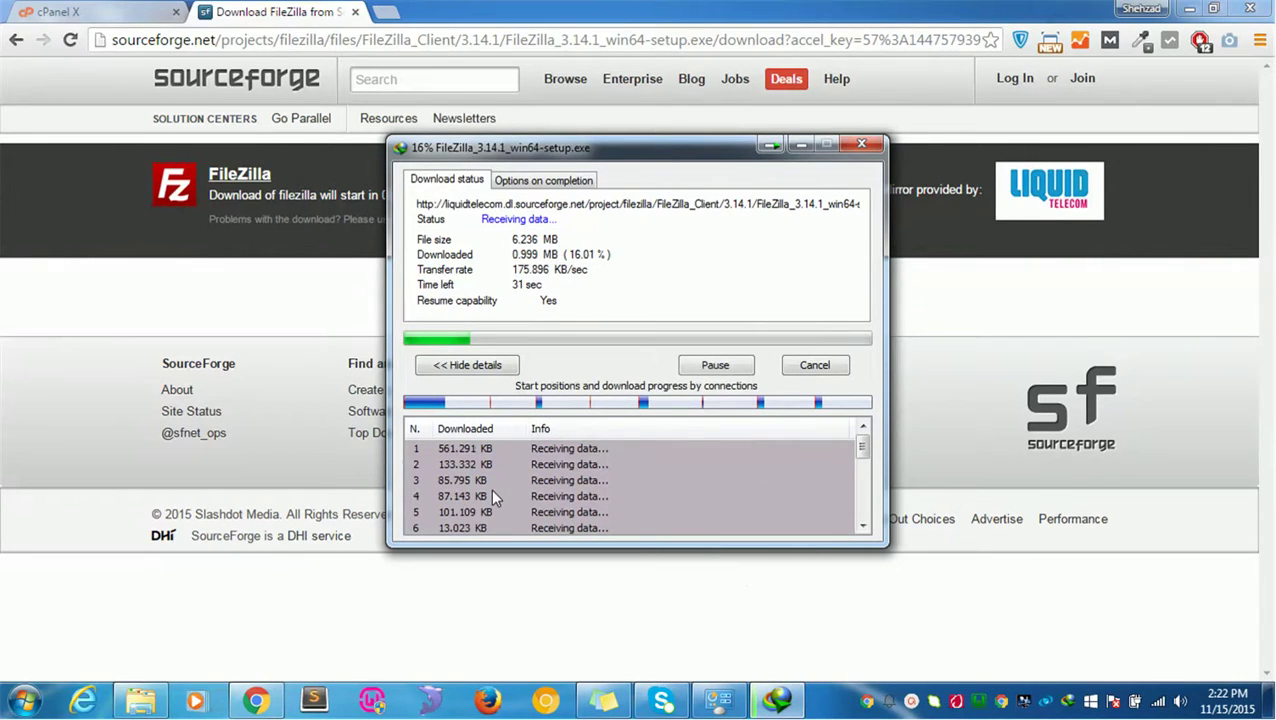
Step: Run FileZilla_3.14.1_win64-setup from the Explorer Downloads folder
{"action": "left_click", "coordinate": [140, 700]}
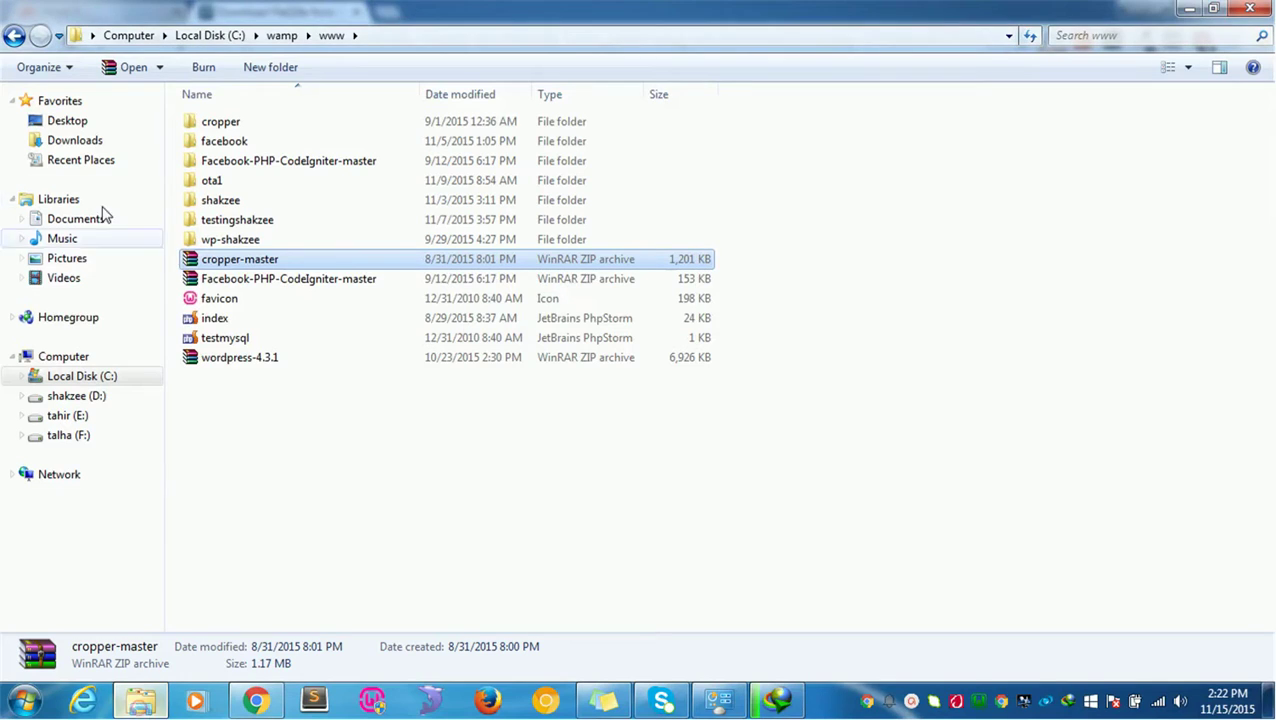
{"action": "left_click", "coordinate": [72, 141]}
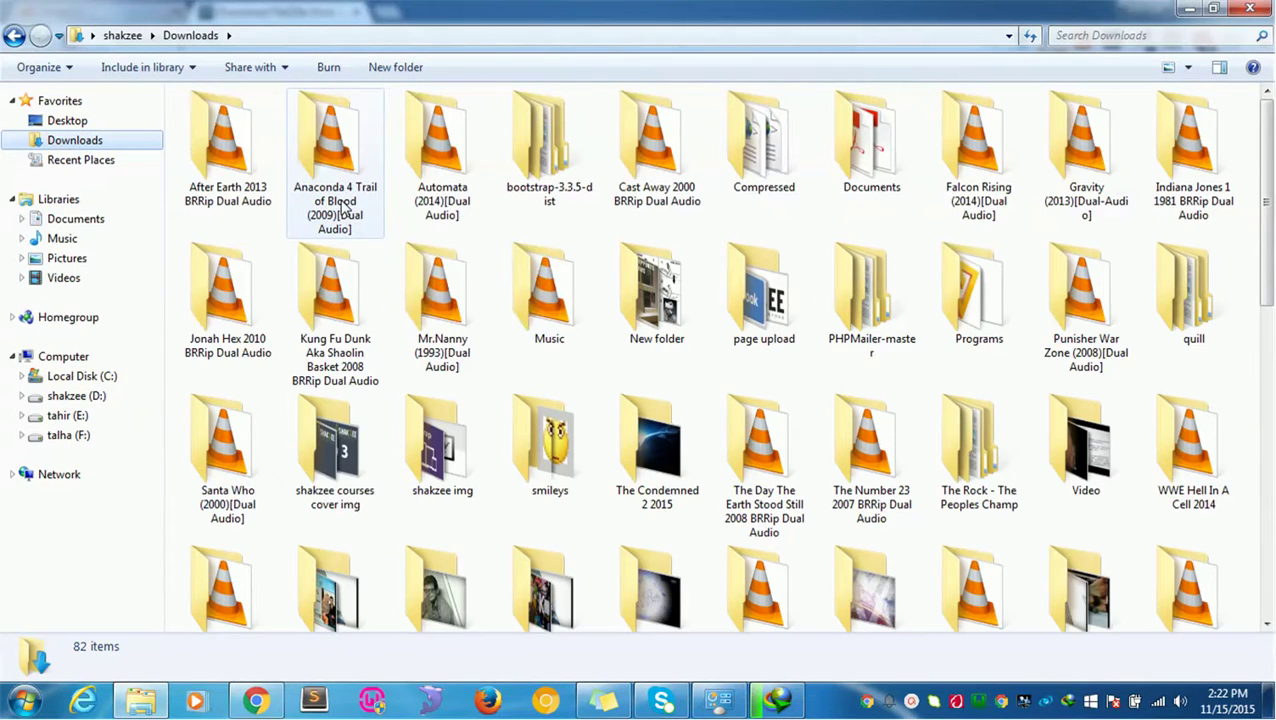
{"action": "scroll", "coordinate": [340, 205], "scroll_direction": "down", "scroll_amount": 10}
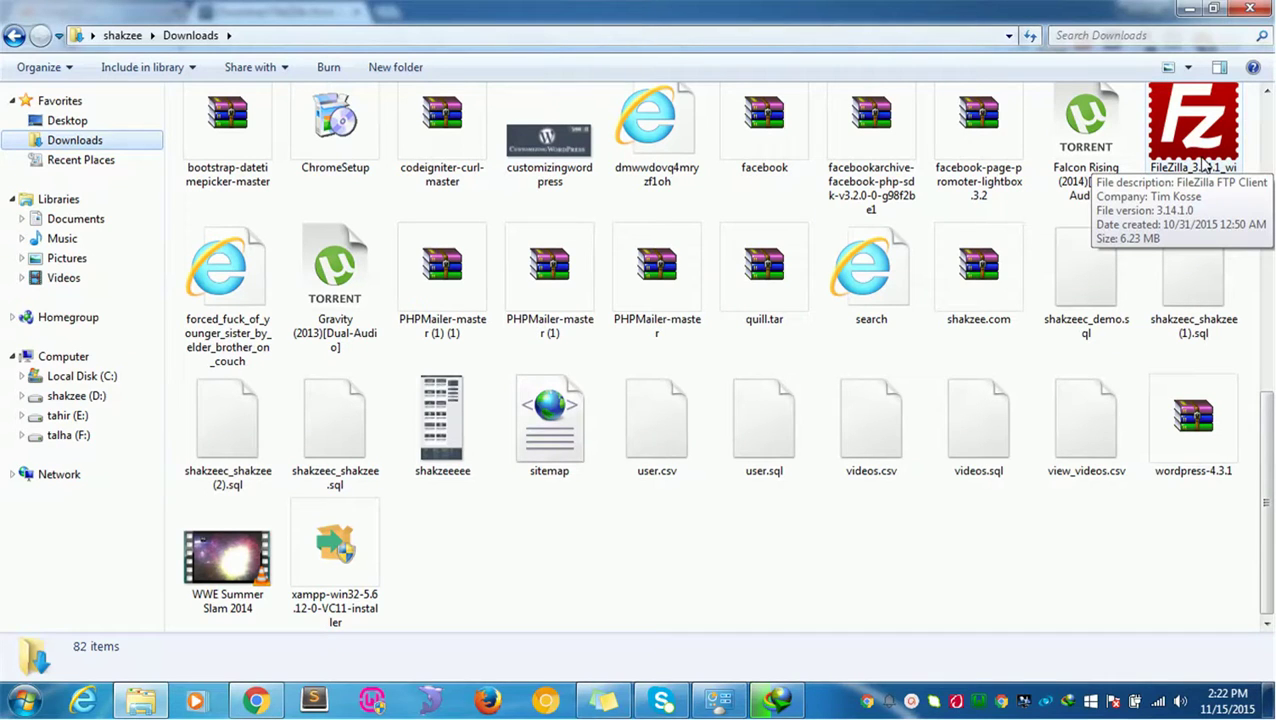
{"action": "left_click", "coordinate": [1208, 146]}
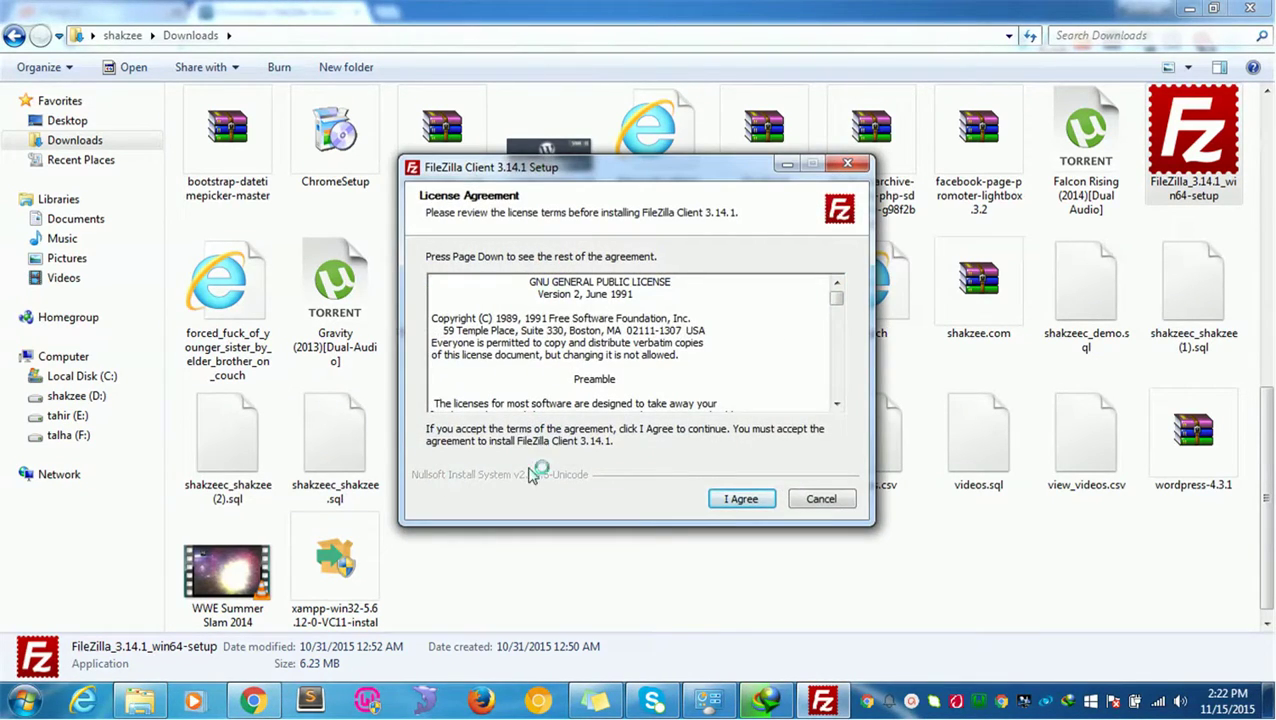
Step: Install FileZilla Client 3.14.1 for all users with default components and location
{"action": "left_click", "coordinate": [748, 500]}
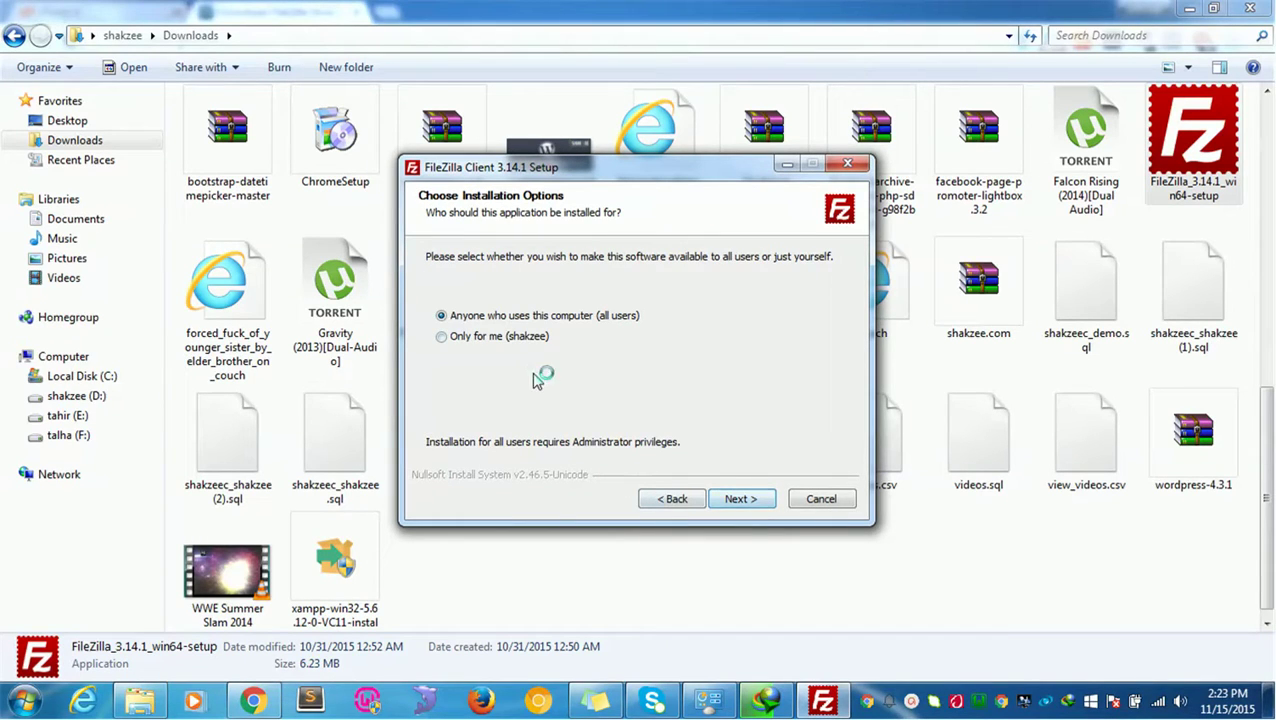
{"action": "left_click", "coordinate": [750, 503]}
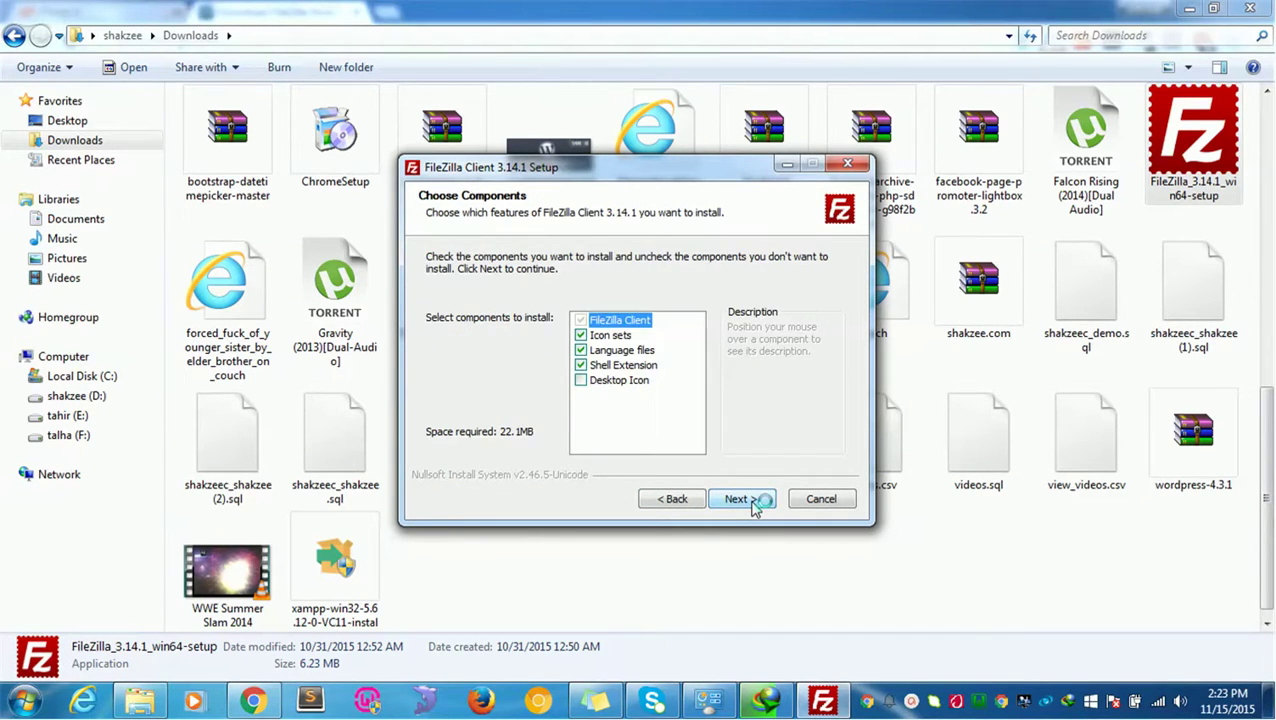
{"action": "left_click", "coordinate": [752, 503]}
{"action": "left_click", "coordinate": [752, 503]}
{"action": "left_click", "coordinate": [752, 503]}
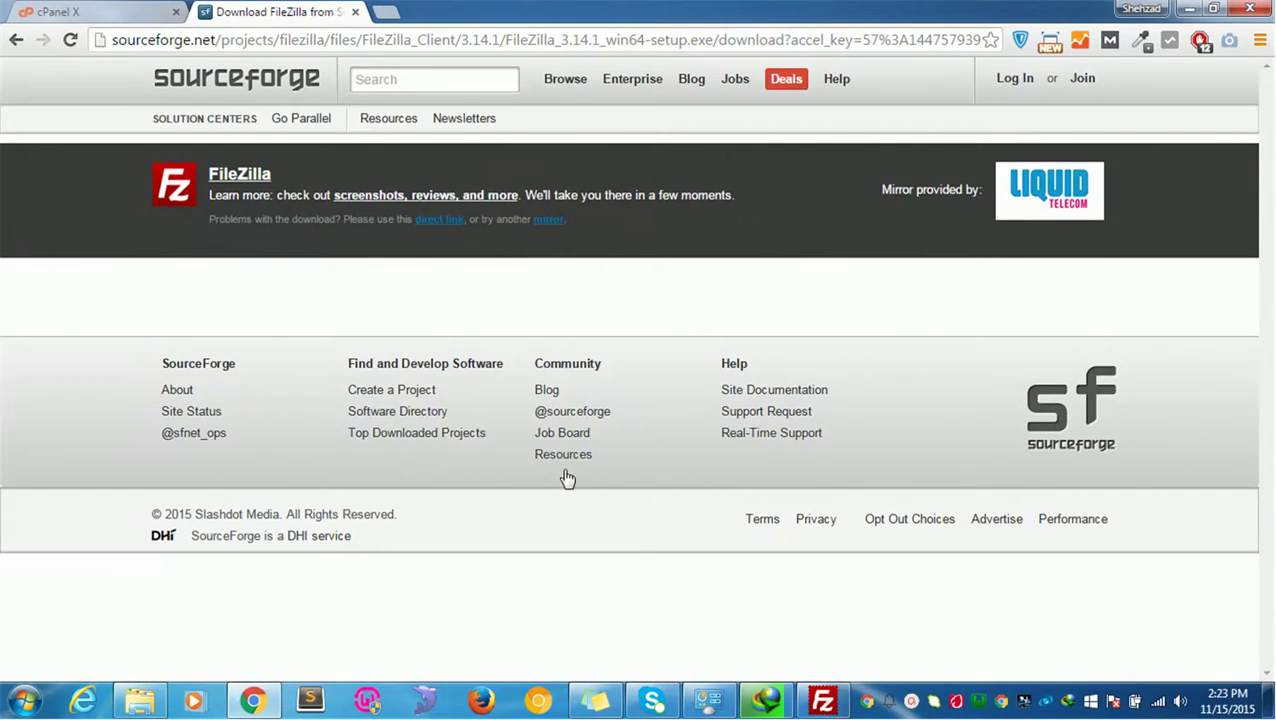
Step: Cancel the leftover IDM download and finish the FileZilla Client setup
{"action": "left_click", "coordinate": [820, 699]}
{"action": "left_click", "coordinate": [765, 699]}
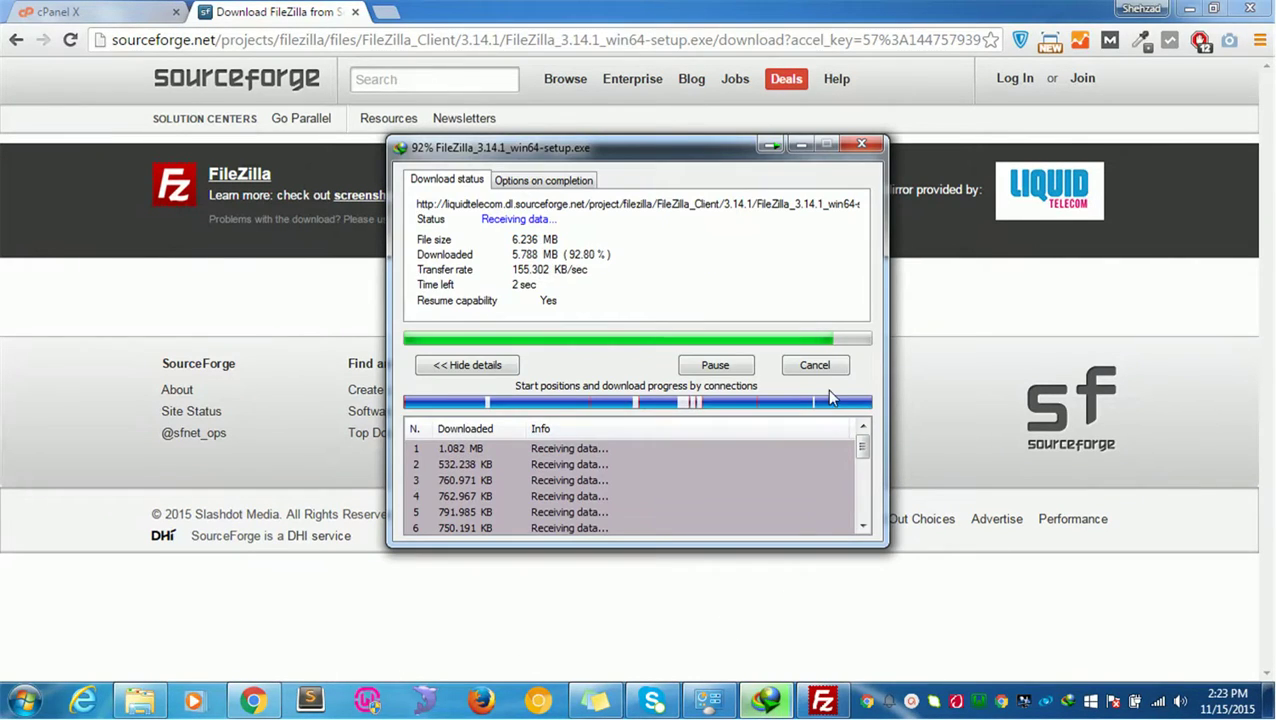
{"action": "left_click", "coordinate": [820, 363]}
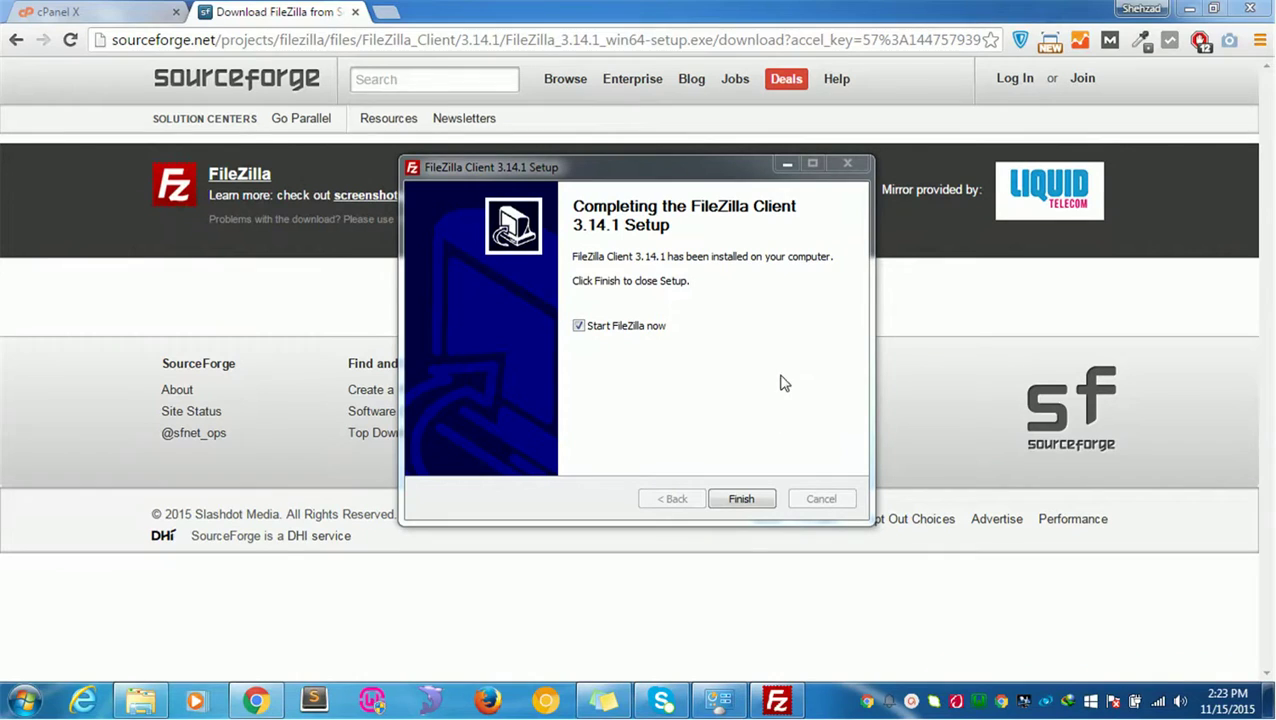
{"action": "left_click", "coordinate": [741, 498]}
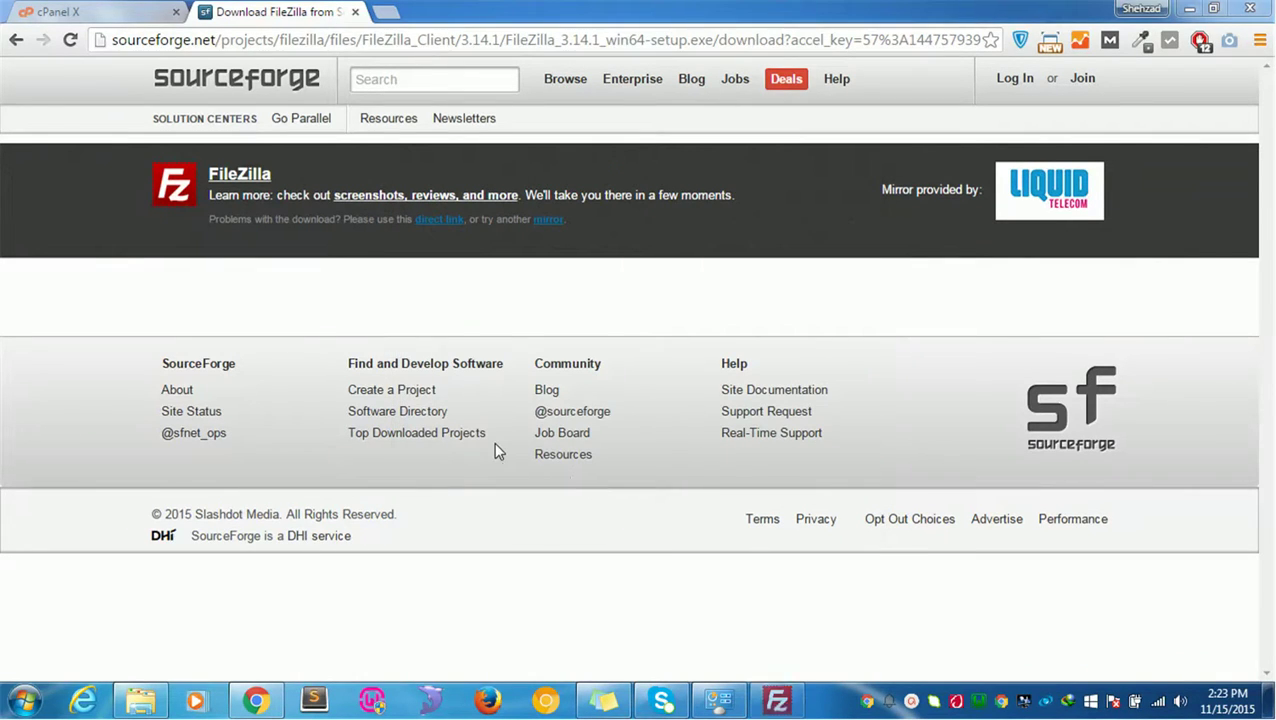
{"action": "left_click", "coordinate": [776, 700]}
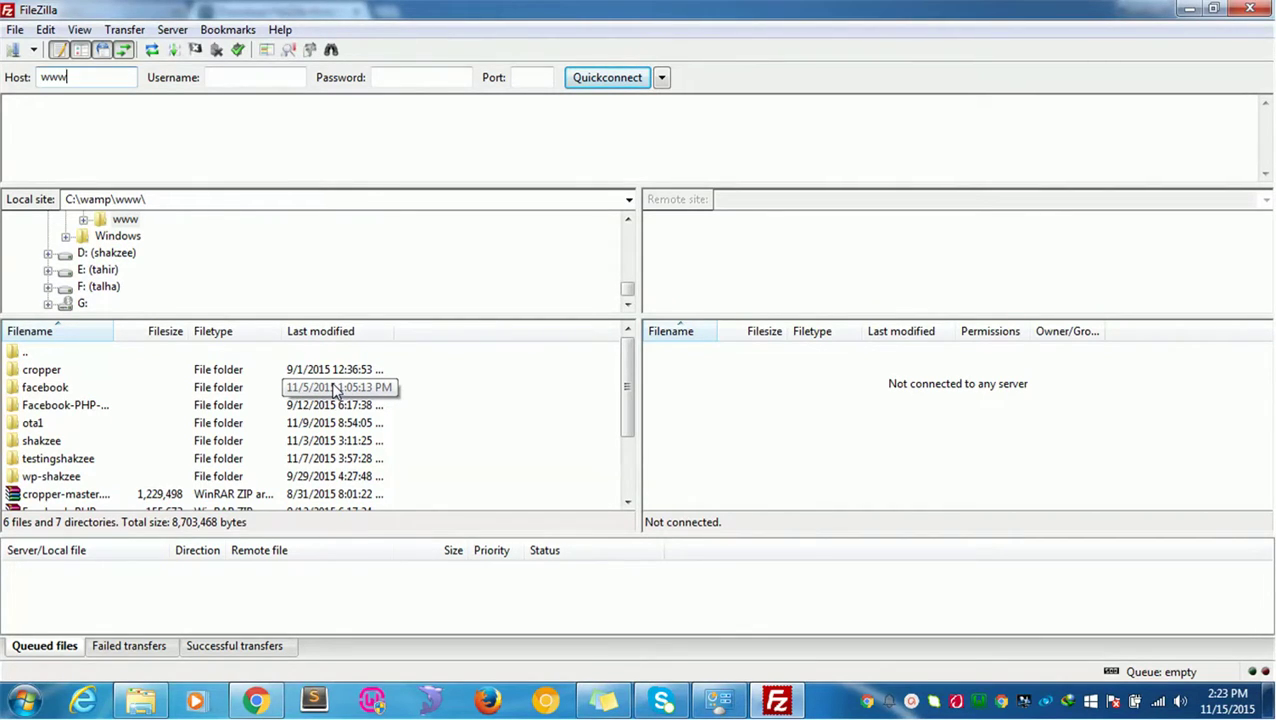
{"action": "type", "text": "om"}
{"action": "key", "text": "Tab"}
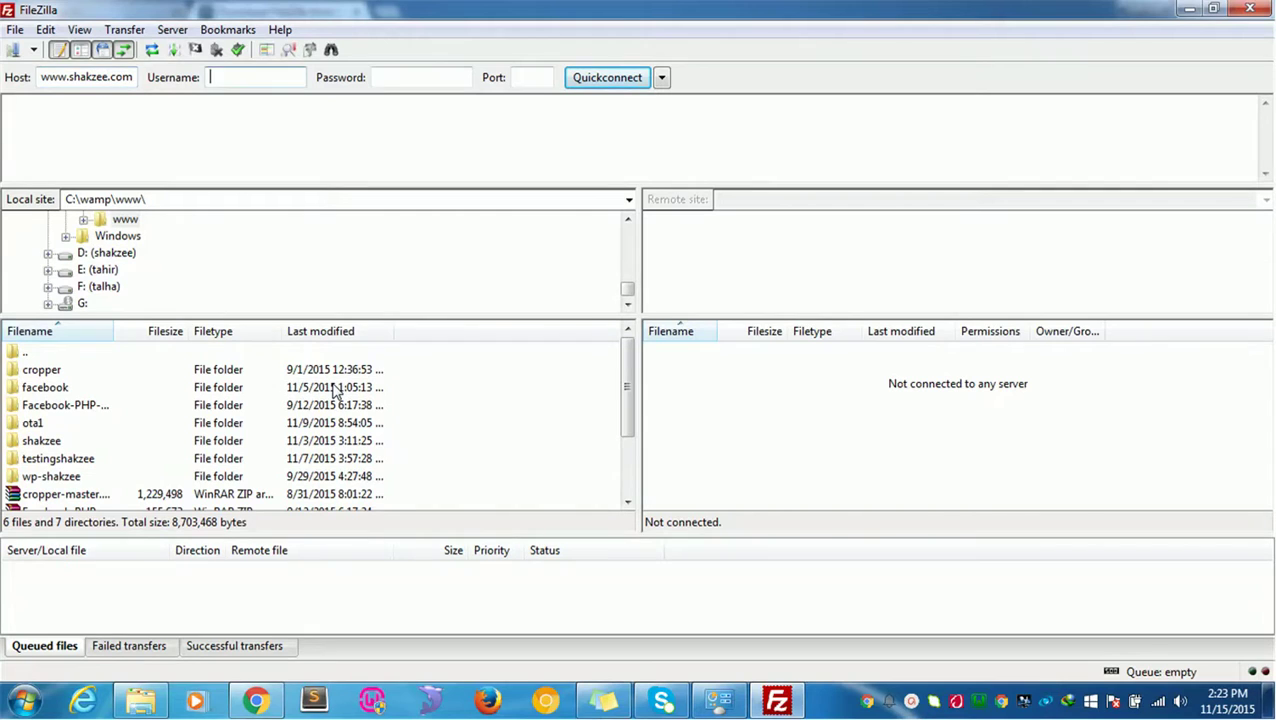
{"action": "key", "text": "Tab"}
{"action": "type", "text": "••••"}
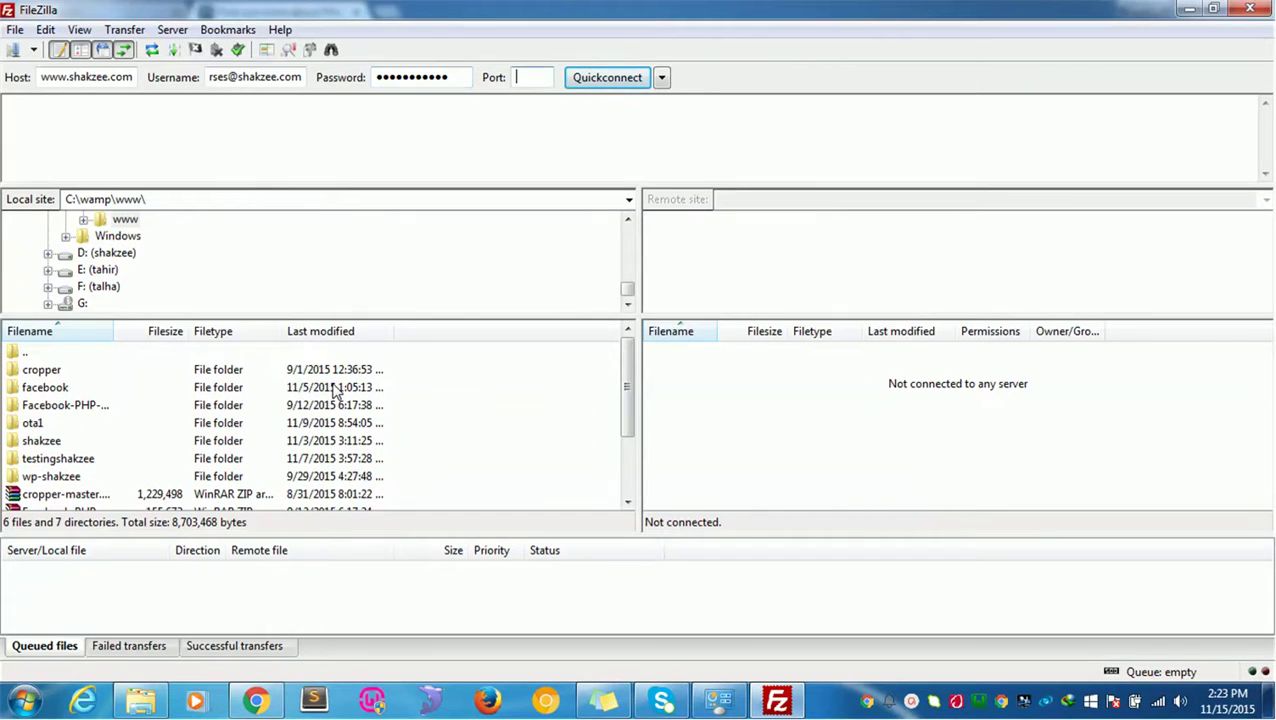
{"action": "key", "text": "Return"}
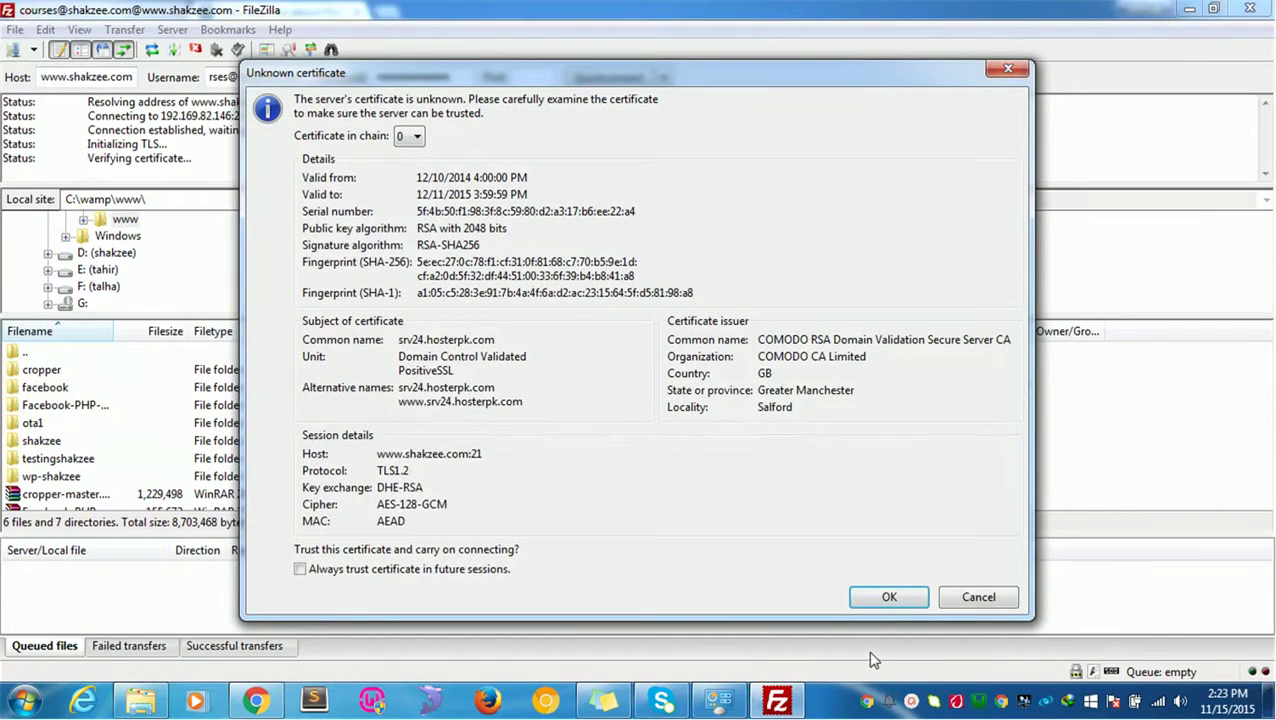
Step: Trust the server certificate and browse the remote /facebook folder and root
{"action": "left_click", "coordinate": [889, 597]}
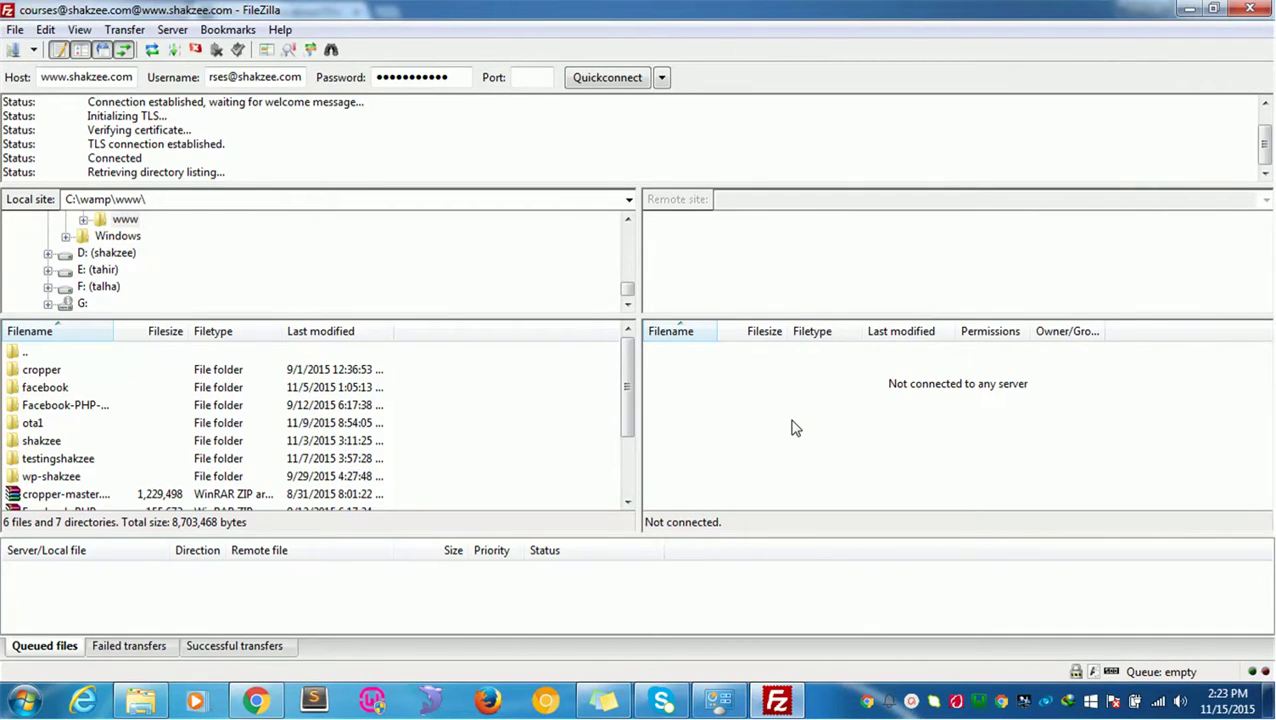
{"action": "double_click", "coordinate": [690, 378]}
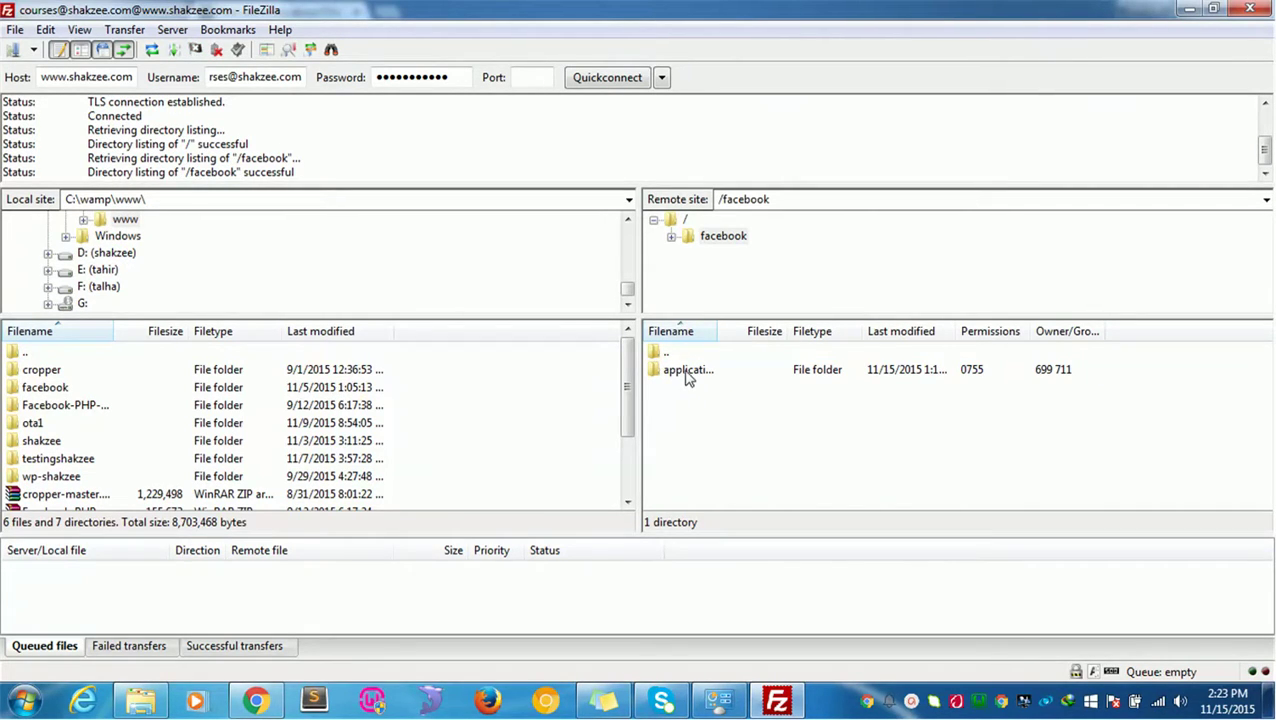
{"action": "double_click", "coordinate": [667, 349]}
Step: Delete the remote facebook folder and all its contents, confirming the recursive deletion
{"action": "right_click", "coordinate": [686, 372]}
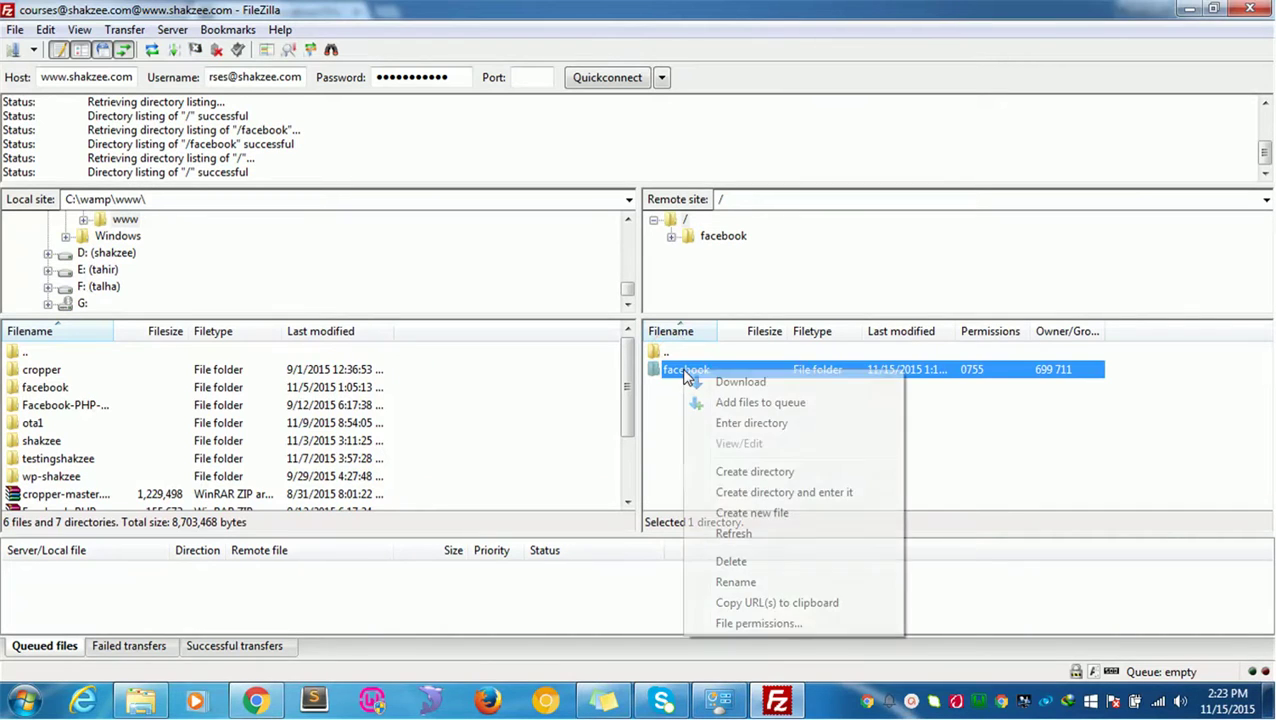
{"action": "left_click", "coordinate": [731, 561]}
{"action": "left_click", "coordinate": [700, 419]}
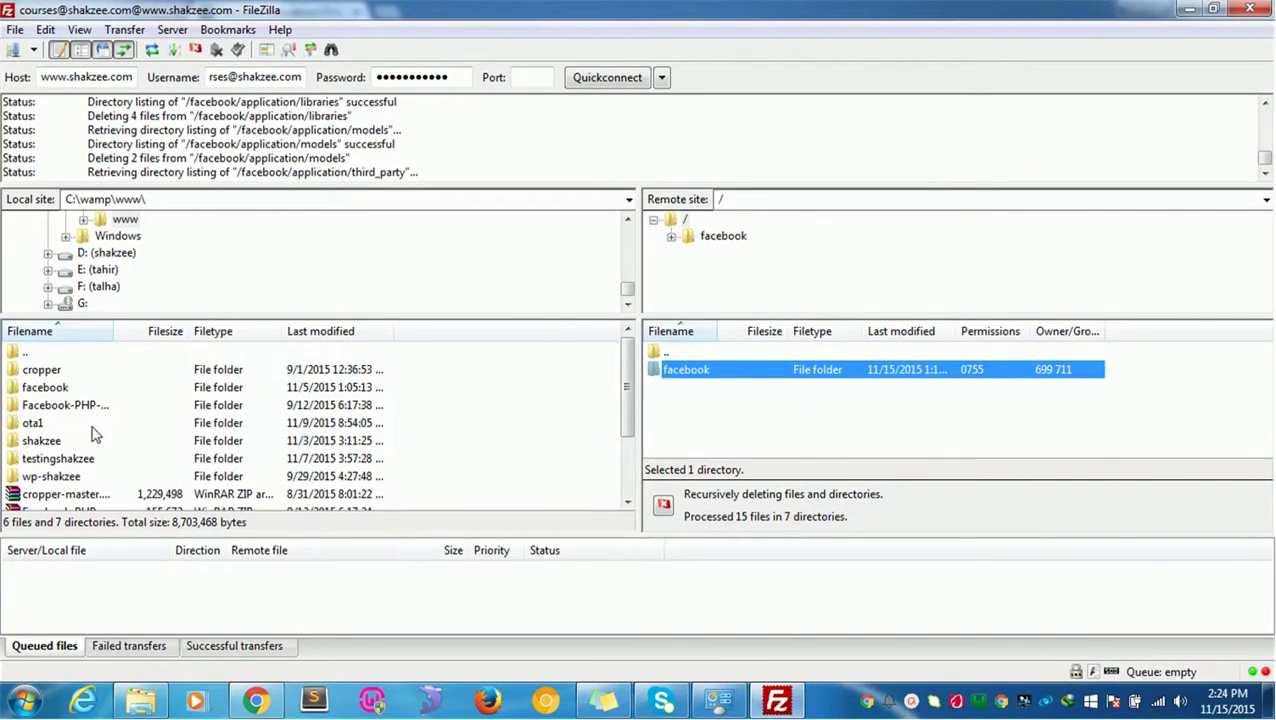
{"action": "left_click", "coordinate": [44, 443]}
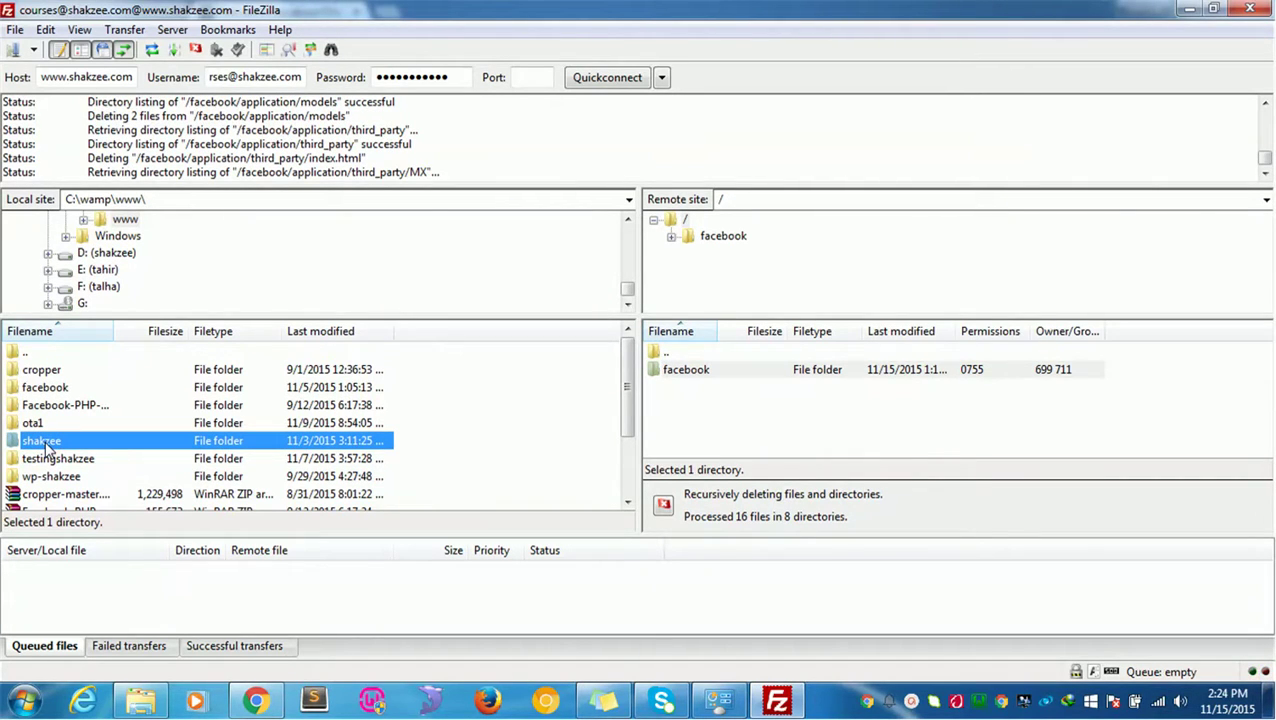
{"action": "left_click", "coordinate": [140, 700]}
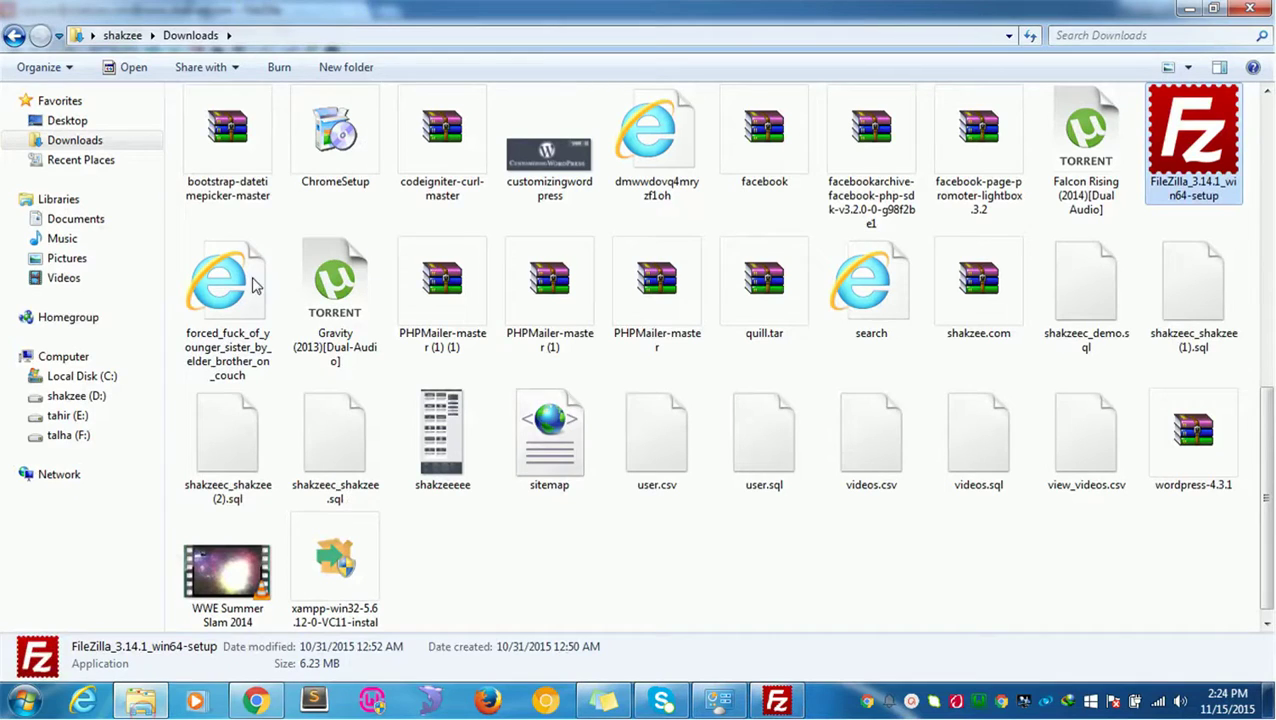
Step: Navigate Windows Explorer to C:\wamp\www, dismissing a stray menu and image preview
{"action": "left_click", "coordinate": [98, 376]}
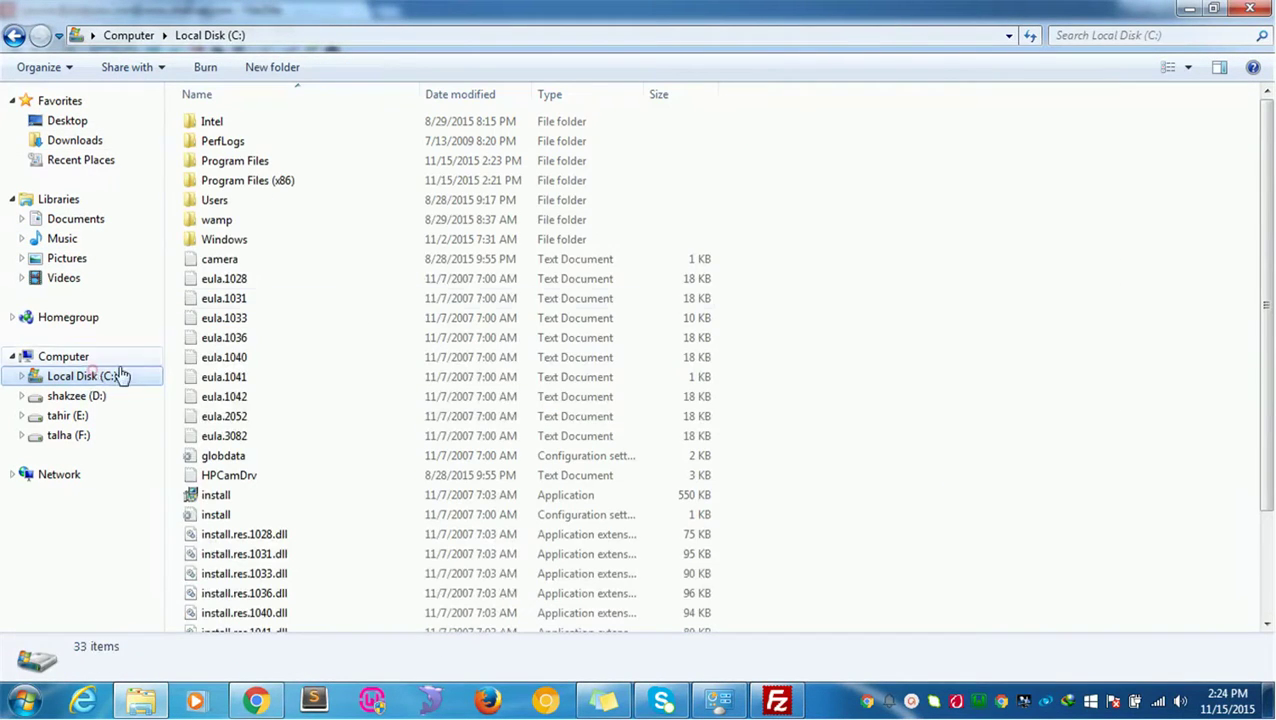
{"action": "double_click", "coordinate": [270, 221]}
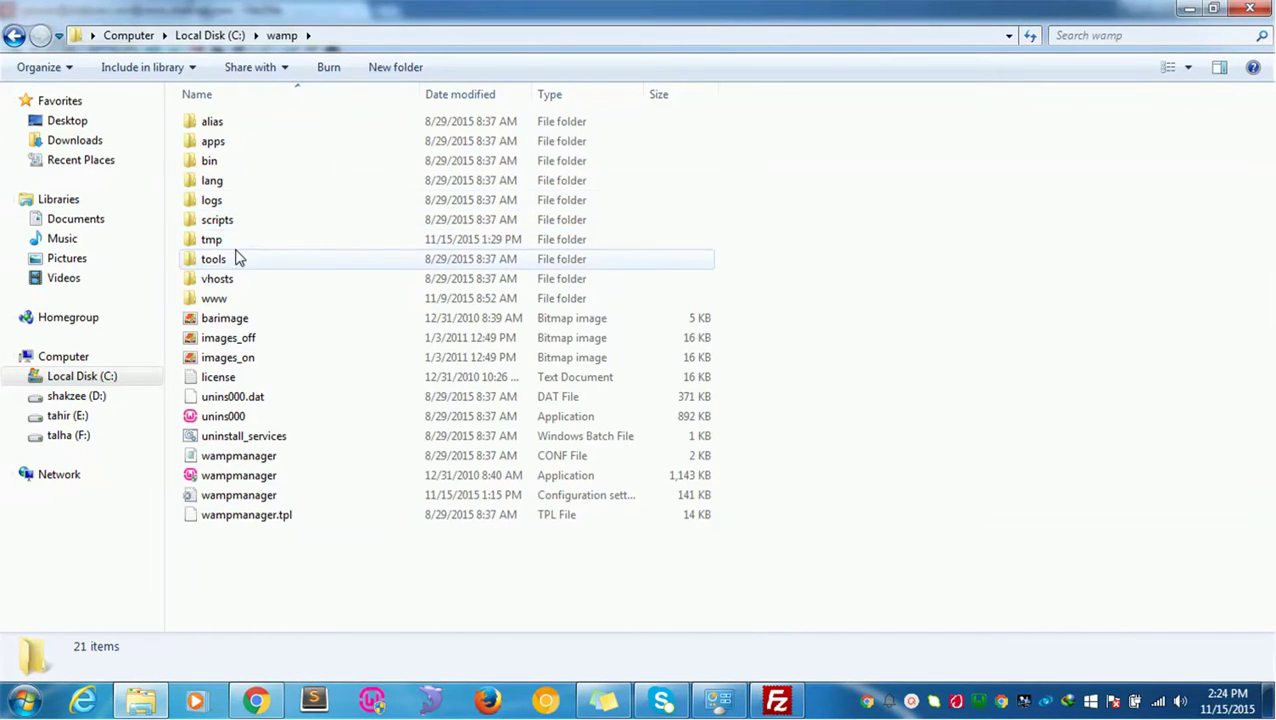
{"action": "double_click", "coordinate": [216, 296]}
{"action": "left_click", "coordinate": [219, 296]}
{"action": "left_click", "coordinate": [287, 418]}
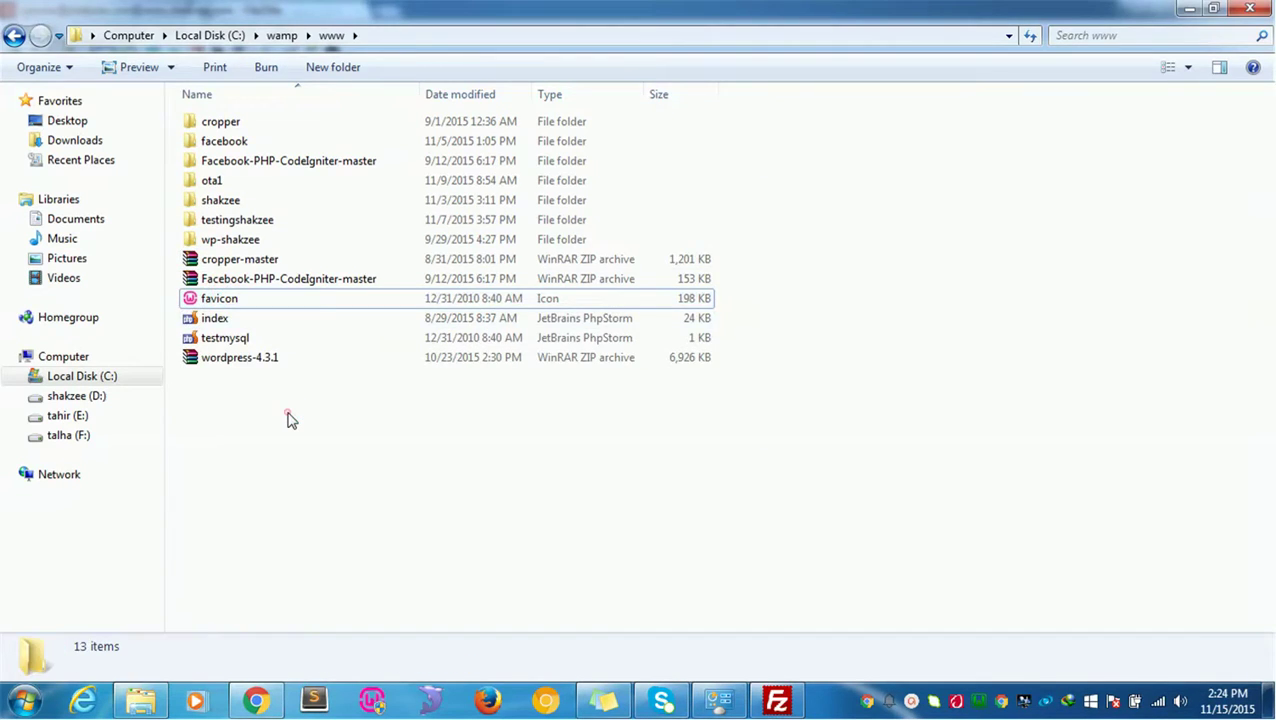
{"action": "right_click", "coordinate": [287, 418]}
{"action": "left_click", "coordinate": [1250, 8]}
{"action": "left_click", "coordinate": [1250, 8]}
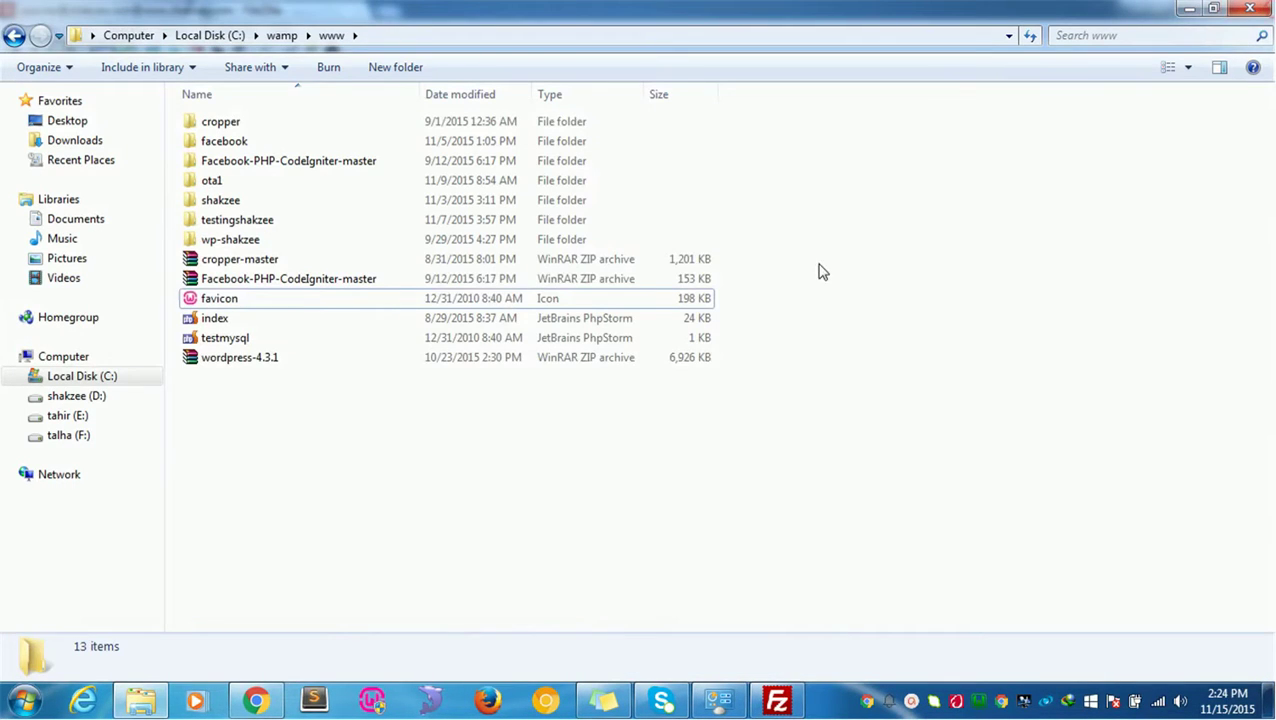
Step: Create a new folder named courses in www and open it
{"action": "right_click", "coordinate": [505, 455]}
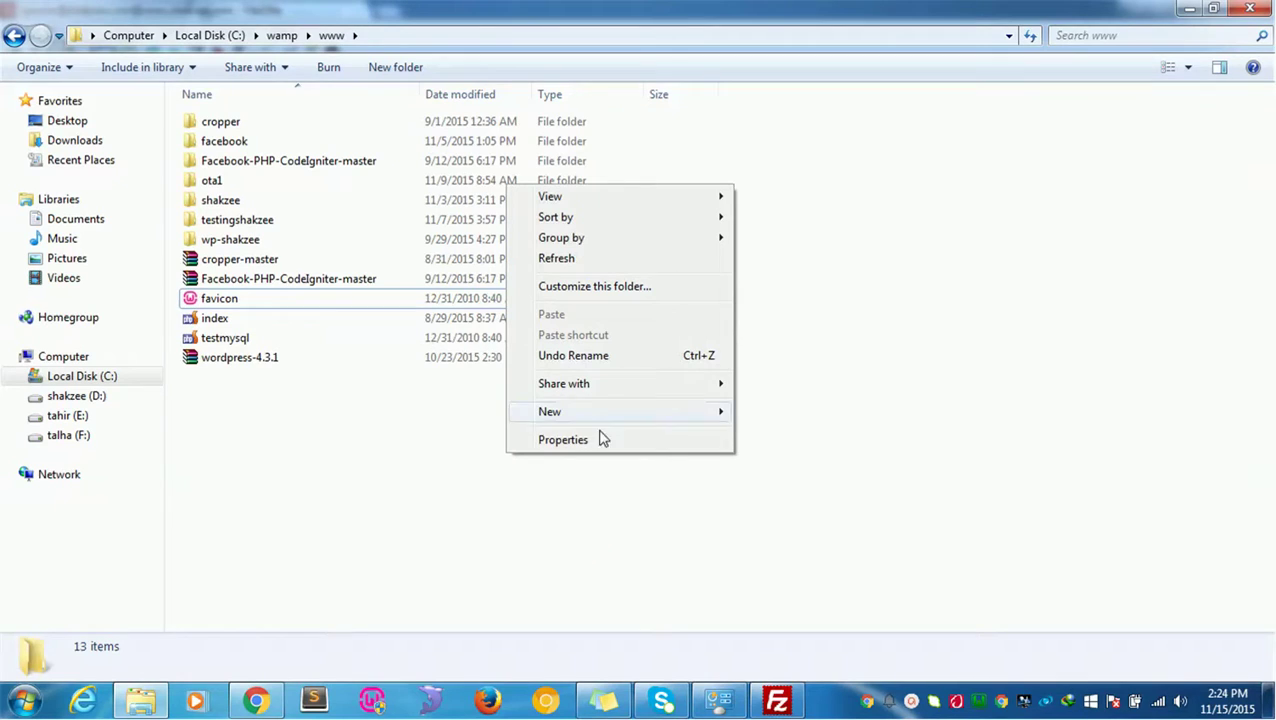
{"action": "mouse_move", "coordinate": [714, 427]}
{"action": "left_click", "coordinate": [760, 413]}
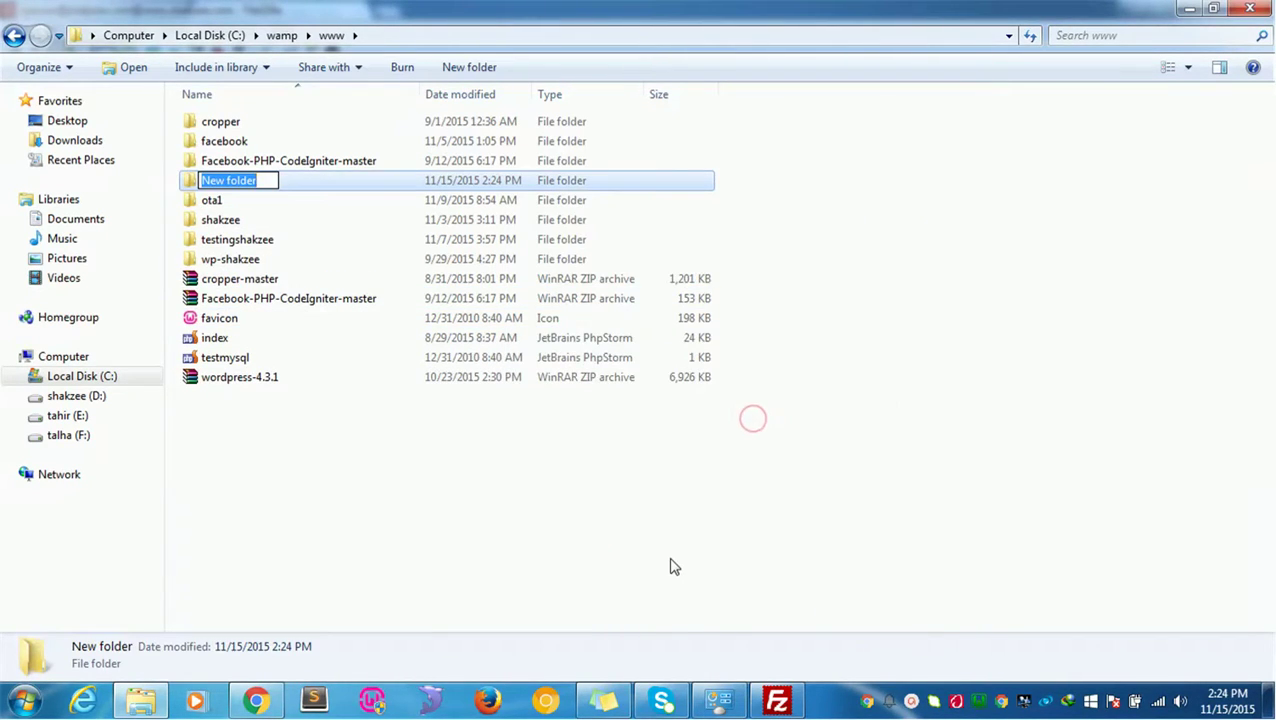
{"action": "type", "text": "courses"}
{"action": "key", "text": "Return"}
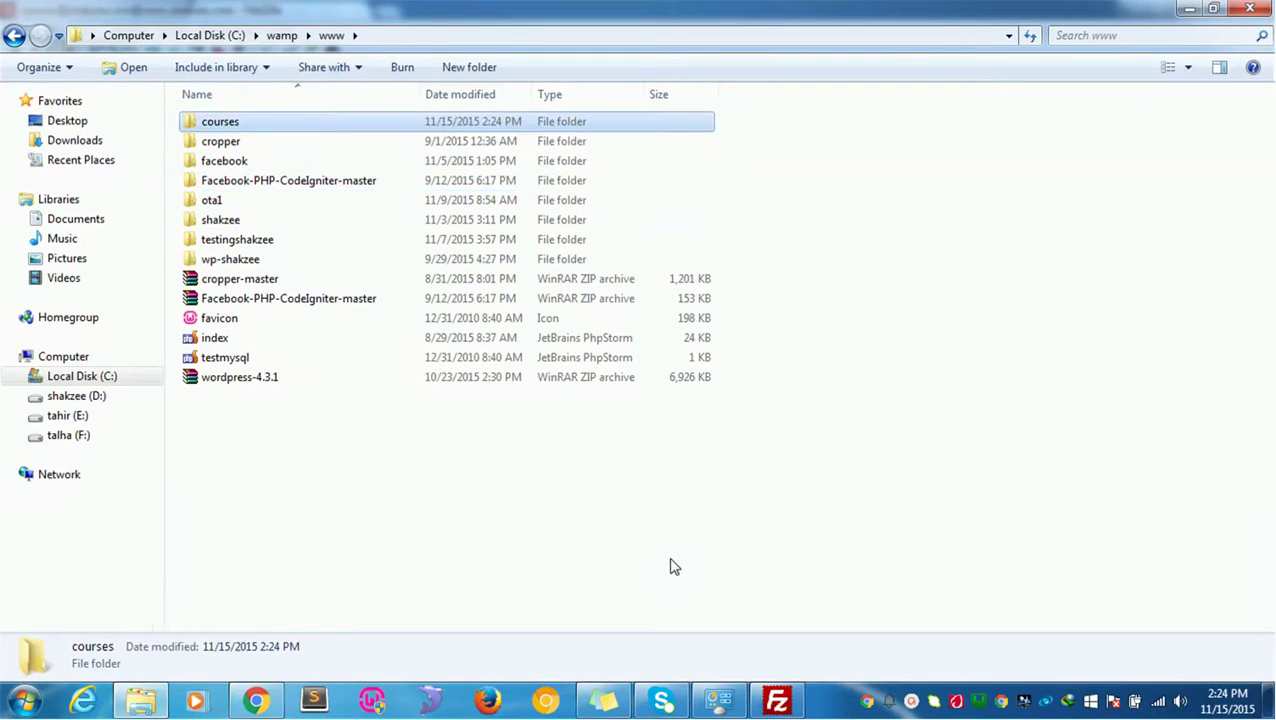
{"action": "key", "text": "Return"}
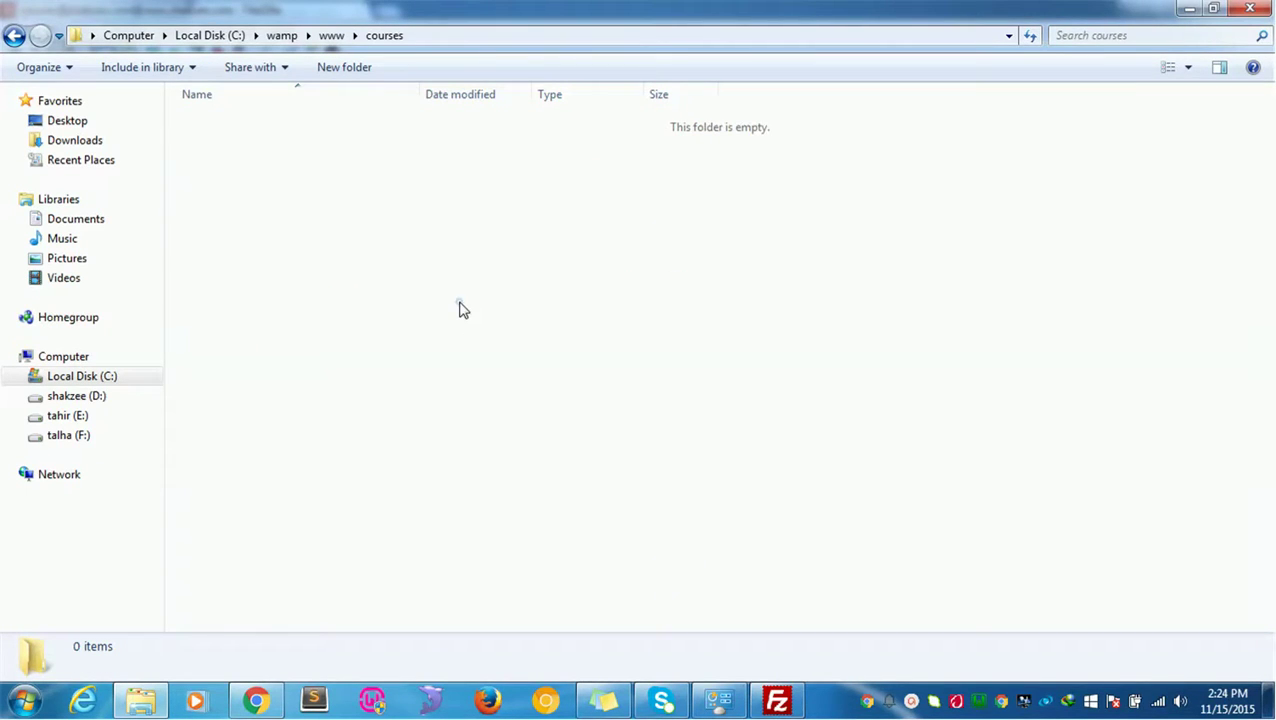
{"action": "right_click", "coordinate": [459, 305]}
{"action": "mouse_move", "coordinate": [624, 531]}
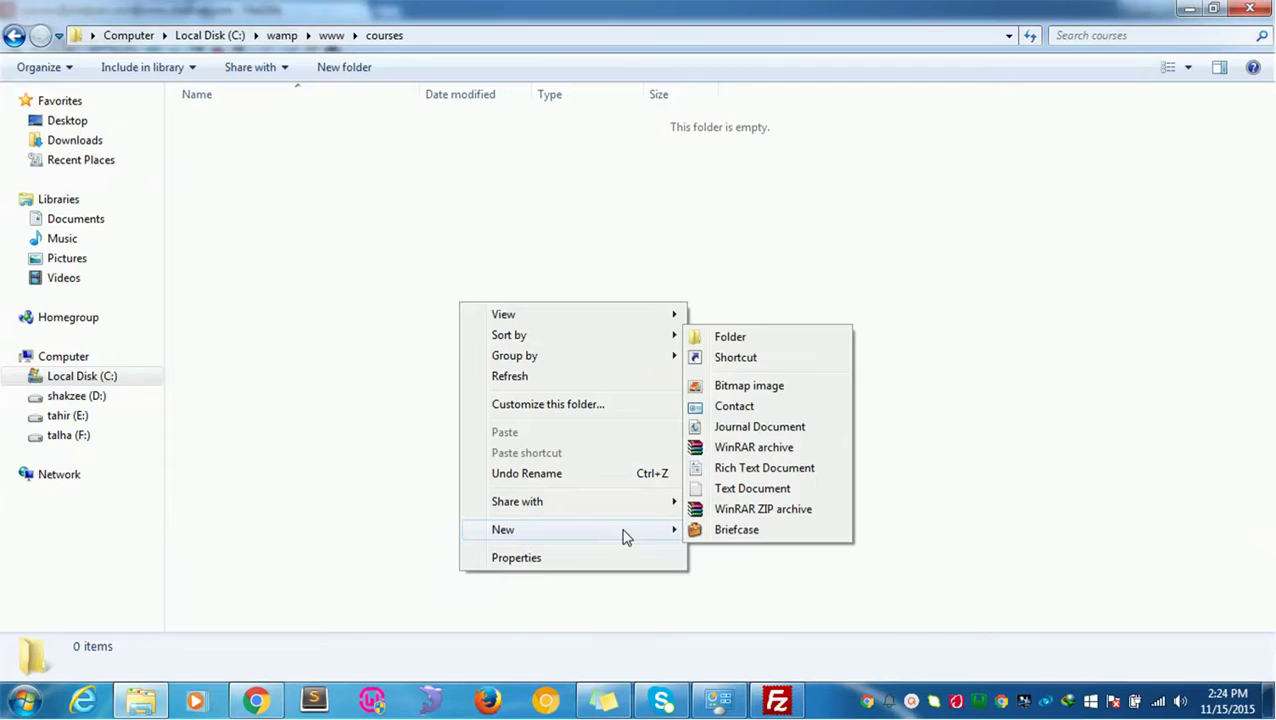
{"action": "left_click", "coordinate": [424, 525]}
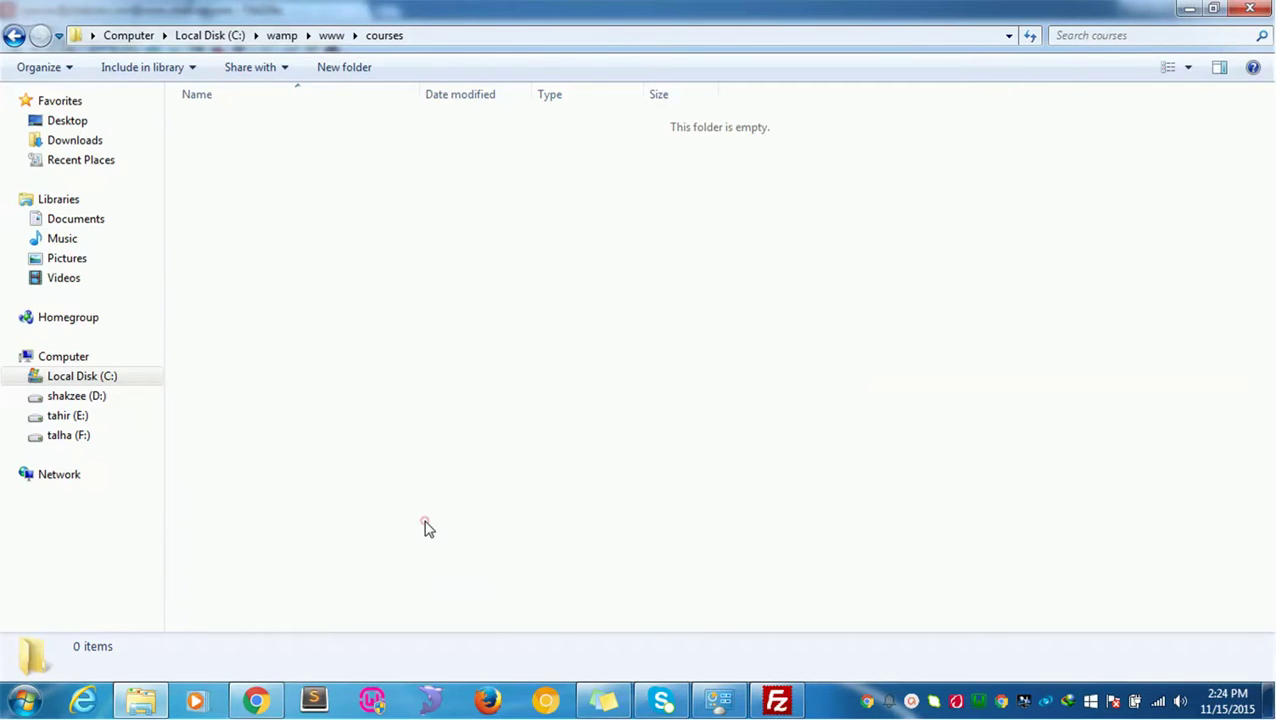
{"action": "left_click", "coordinate": [22, 700]}
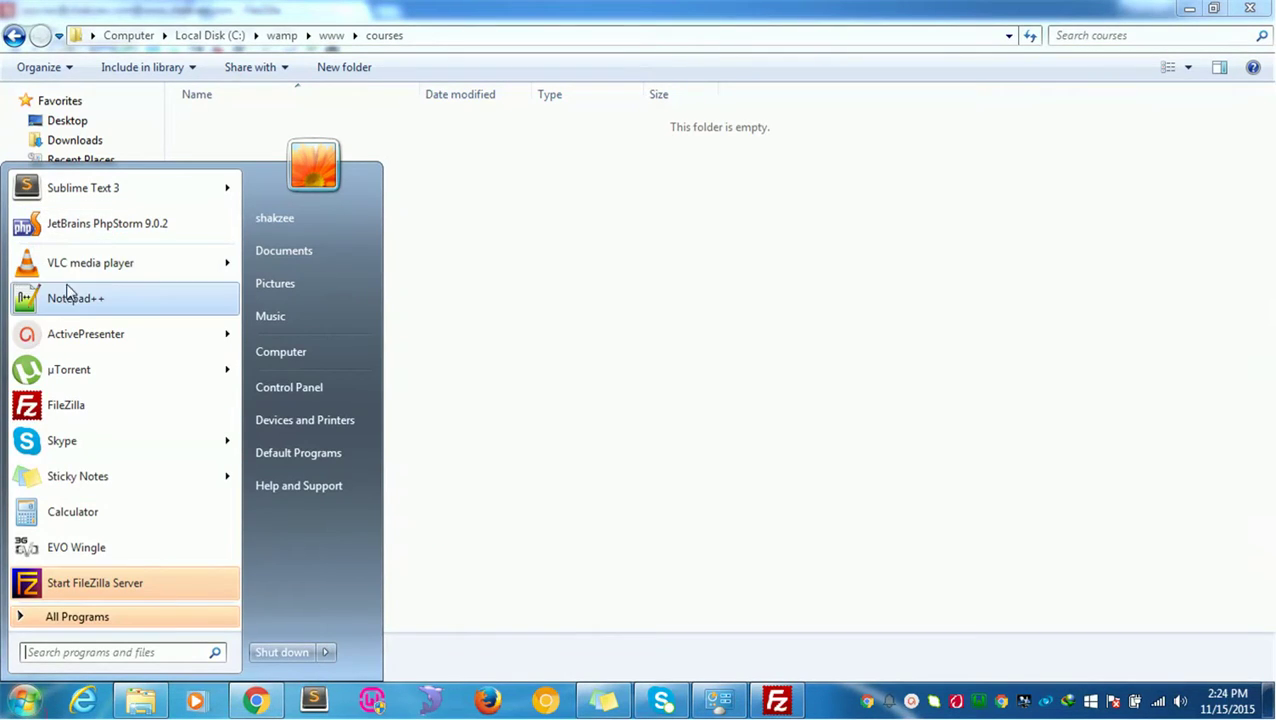
Step: Launch Notepad++ and decline the update prompt
{"action": "left_click", "coordinate": [66, 300]}
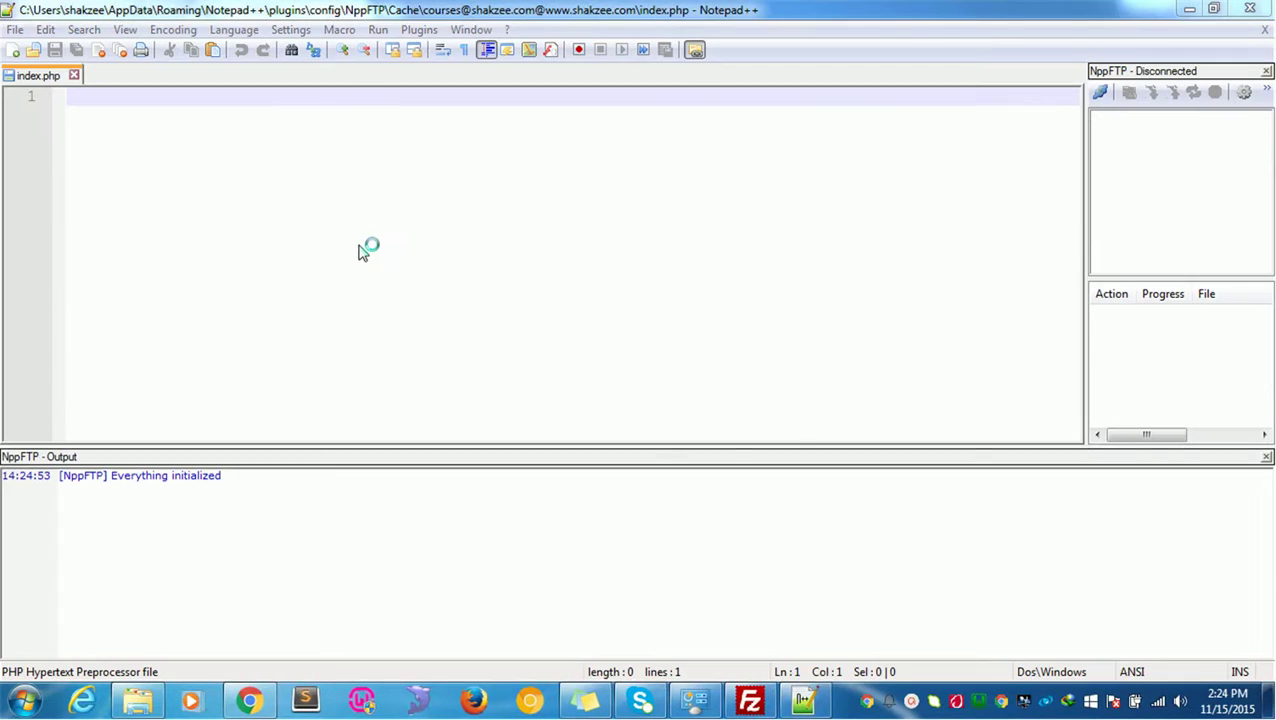
{"action": "left_click", "coordinate": [764, 406]}
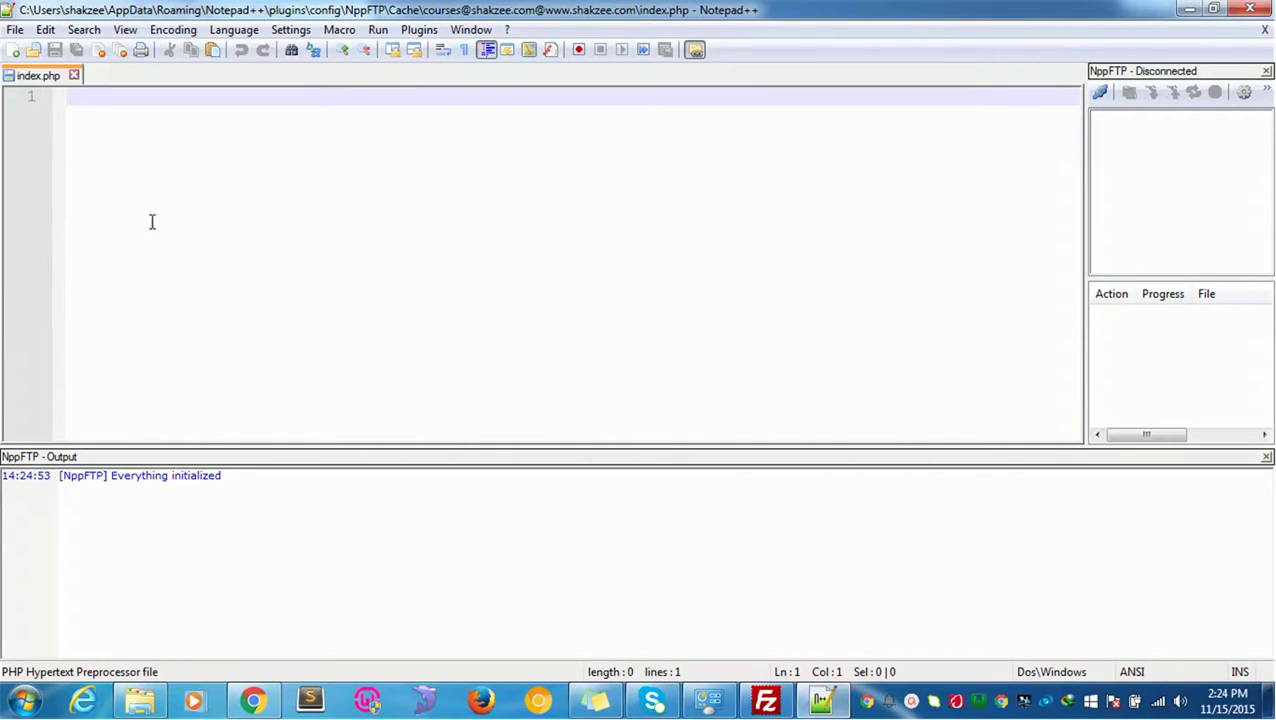
{"action": "type", "text": "k"}
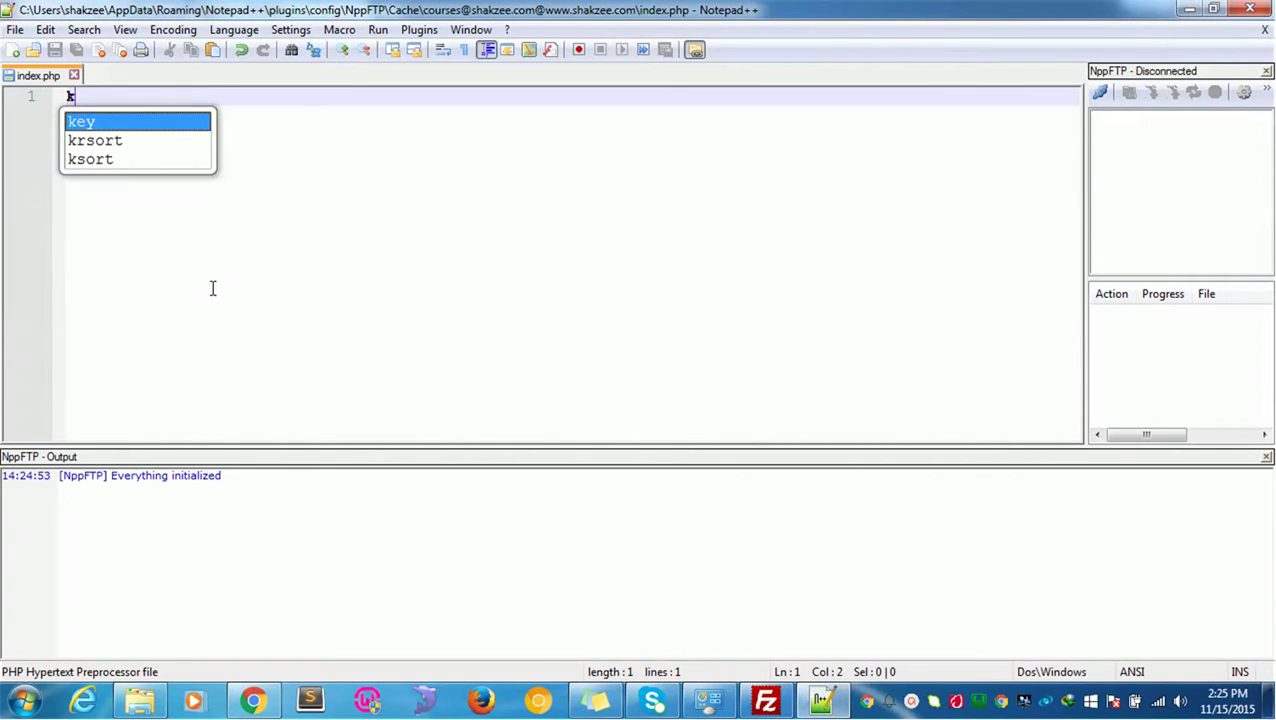
{"action": "left_click", "coordinate": [313, 265]}
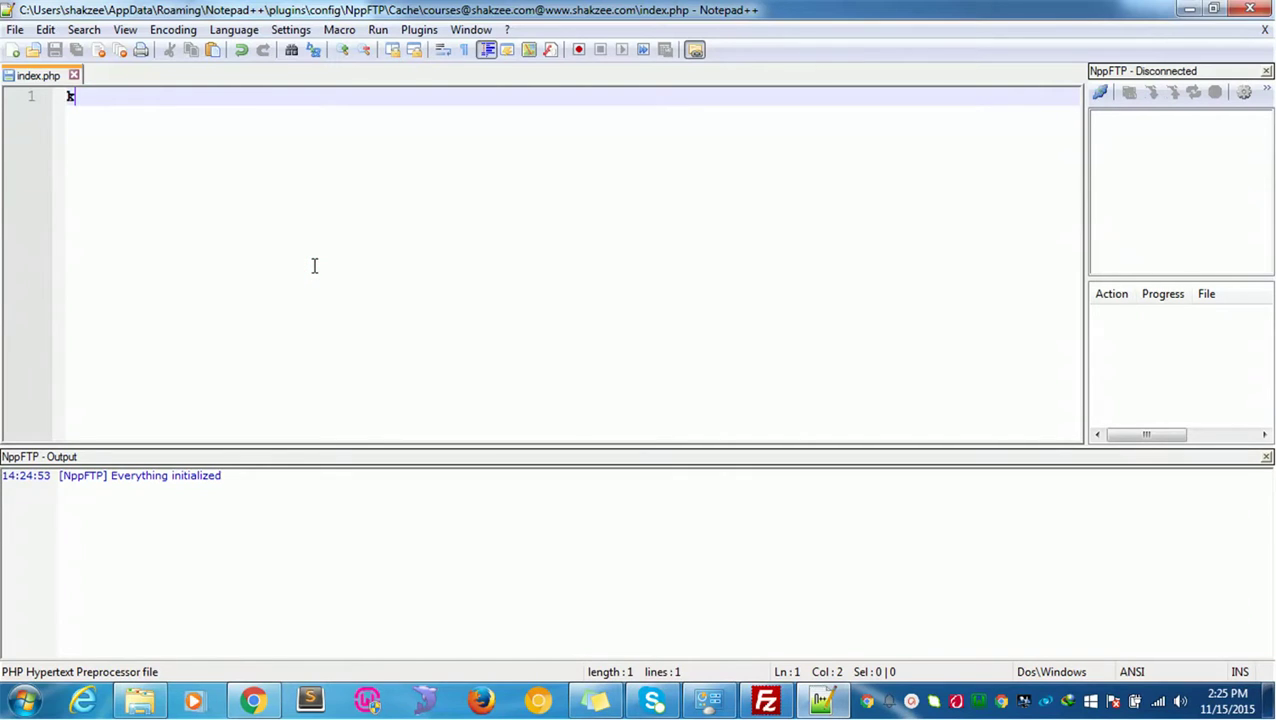
Step: Create a new document and save it as index.php in C:\wamp\www\courses
{"action": "left_click", "coordinate": [15, 30]}
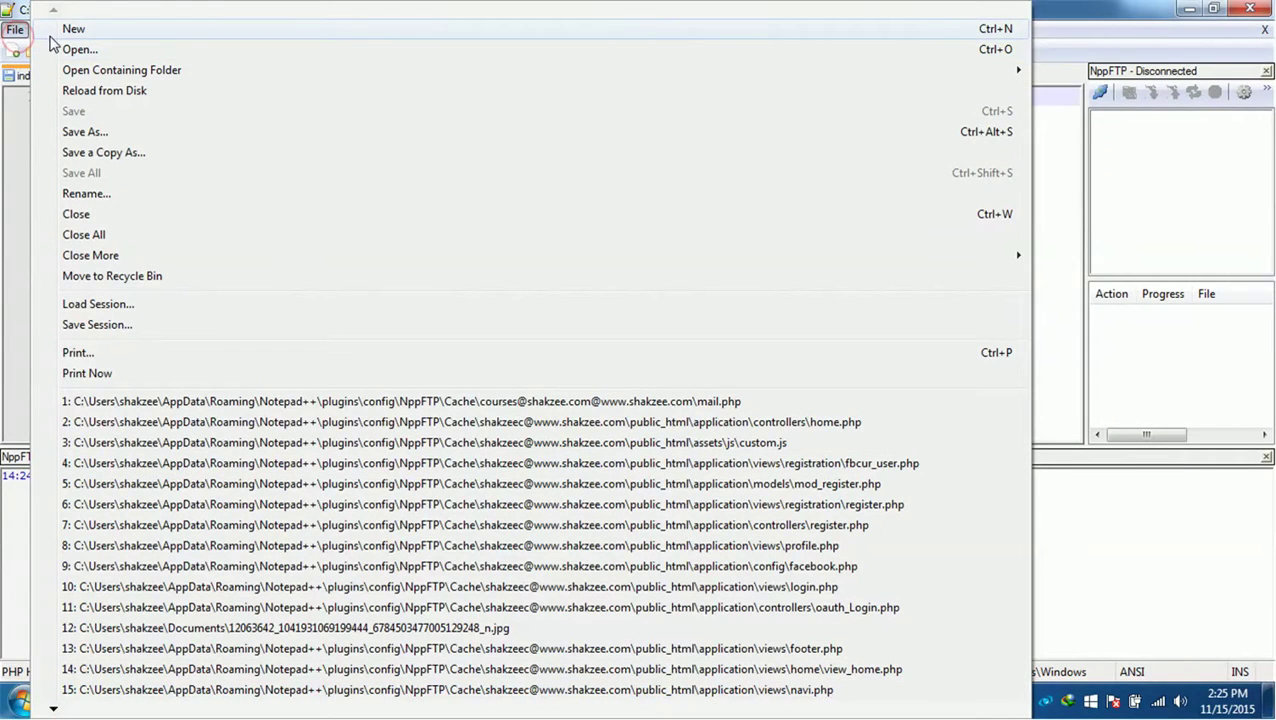
{"action": "left_click", "coordinate": [50, 32]}
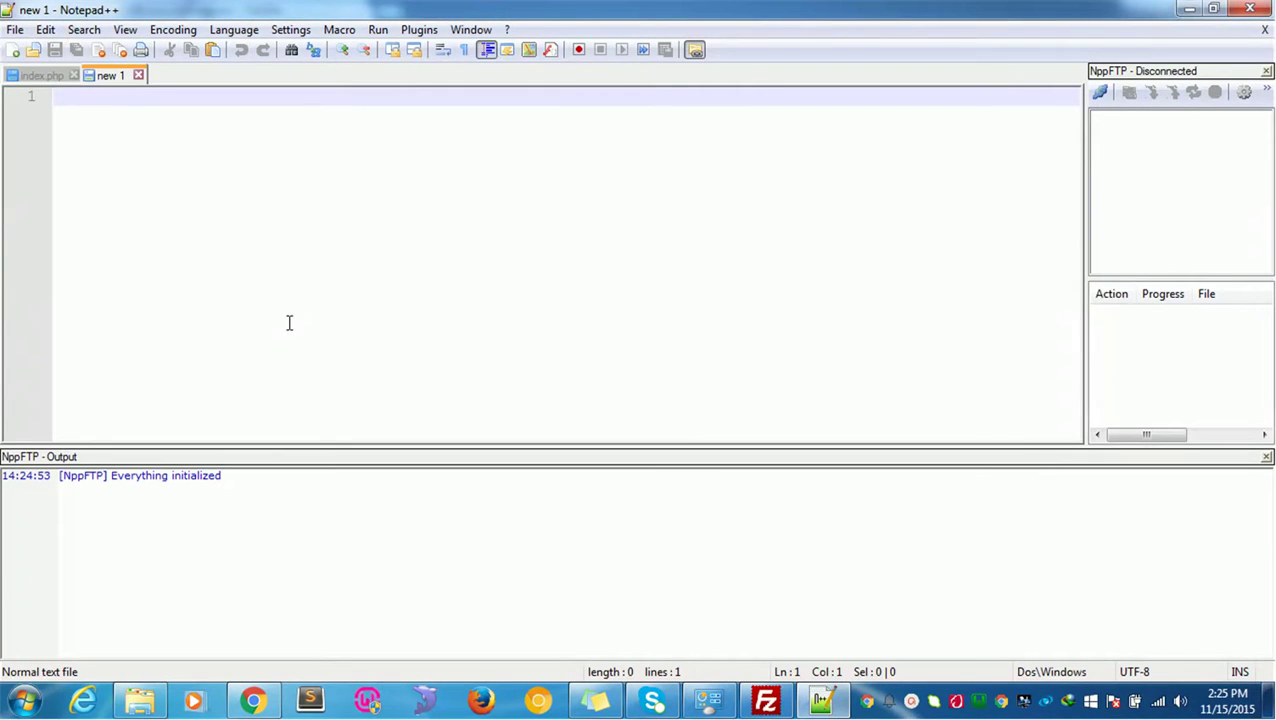
{"action": "type", "text": "k"}
{"action": "key", "text": "ctrl+s"}
{"action": "type", "text": "i"}
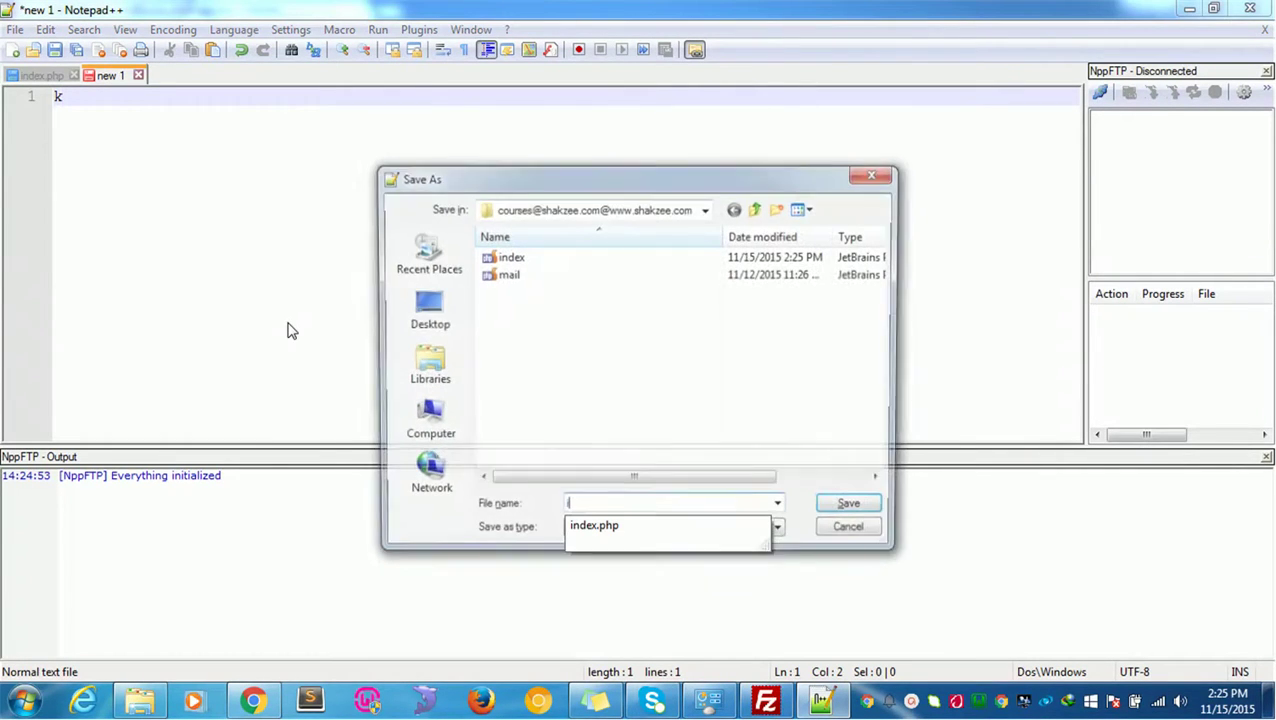
{"action": "type", "text": "ndex.php"}
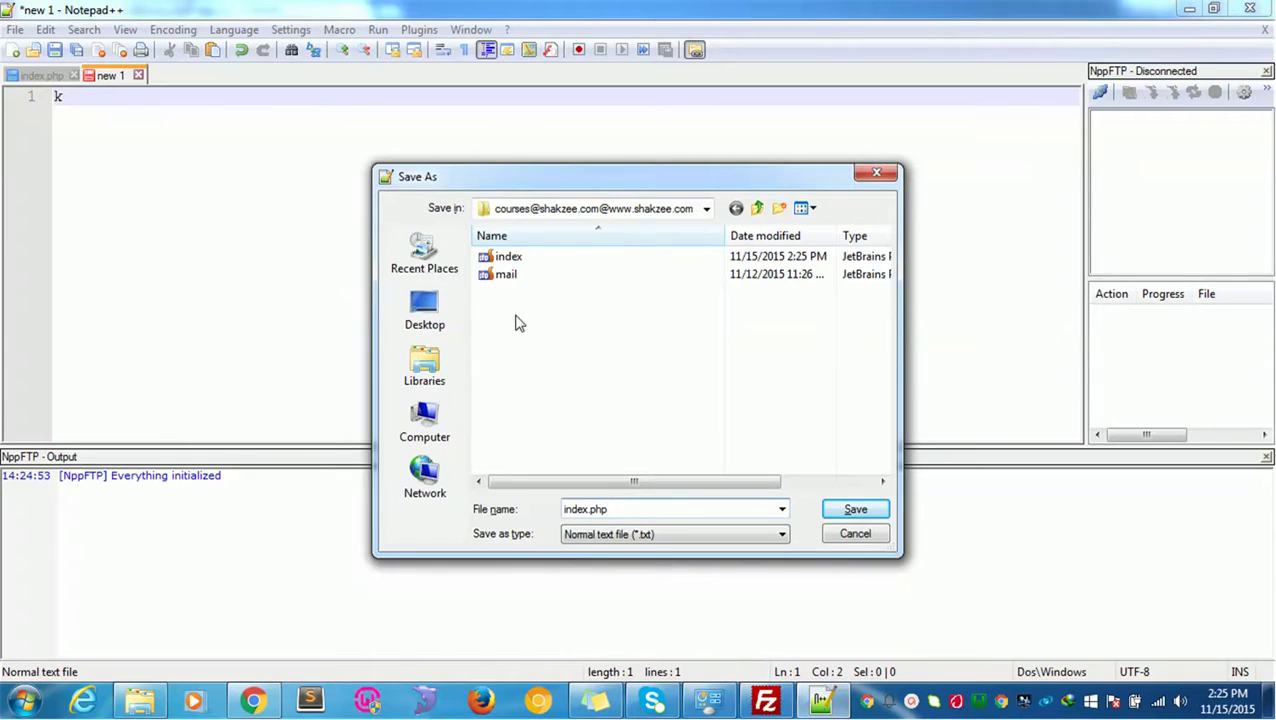
{"action": "left_click", "coordinate": [424, 420]}
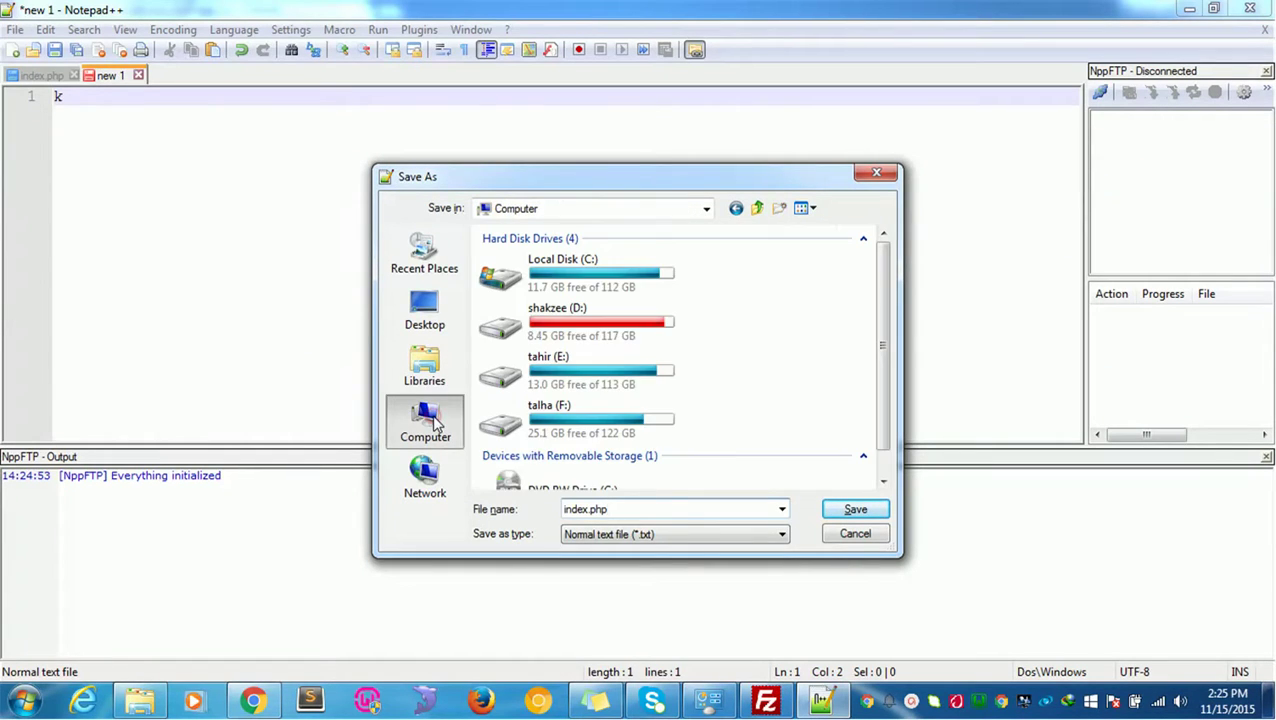
{"action": "left_click", "coordinate": [570, 290]}
{"action": "double_click", "coordinate": [570, 290]}
{"action": "double_click", "coordinate": [511, 345]}
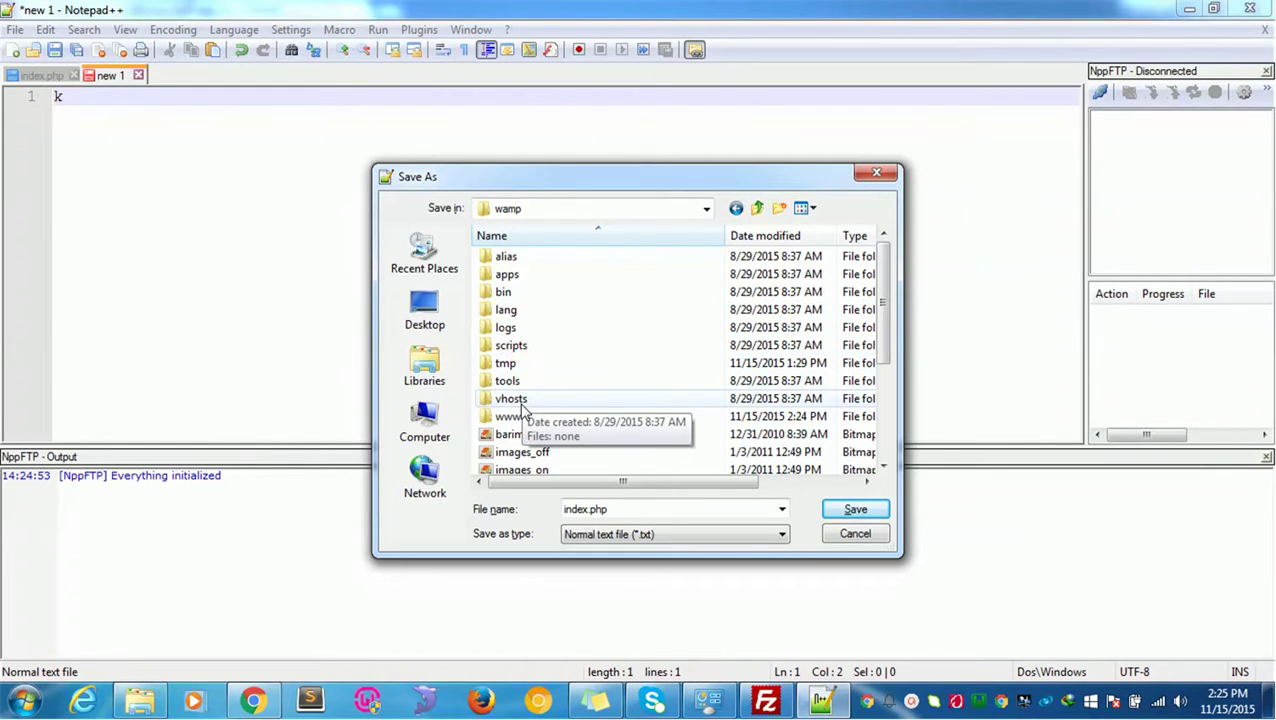
{"action": "double_click", "coordinate": [512, 414]}
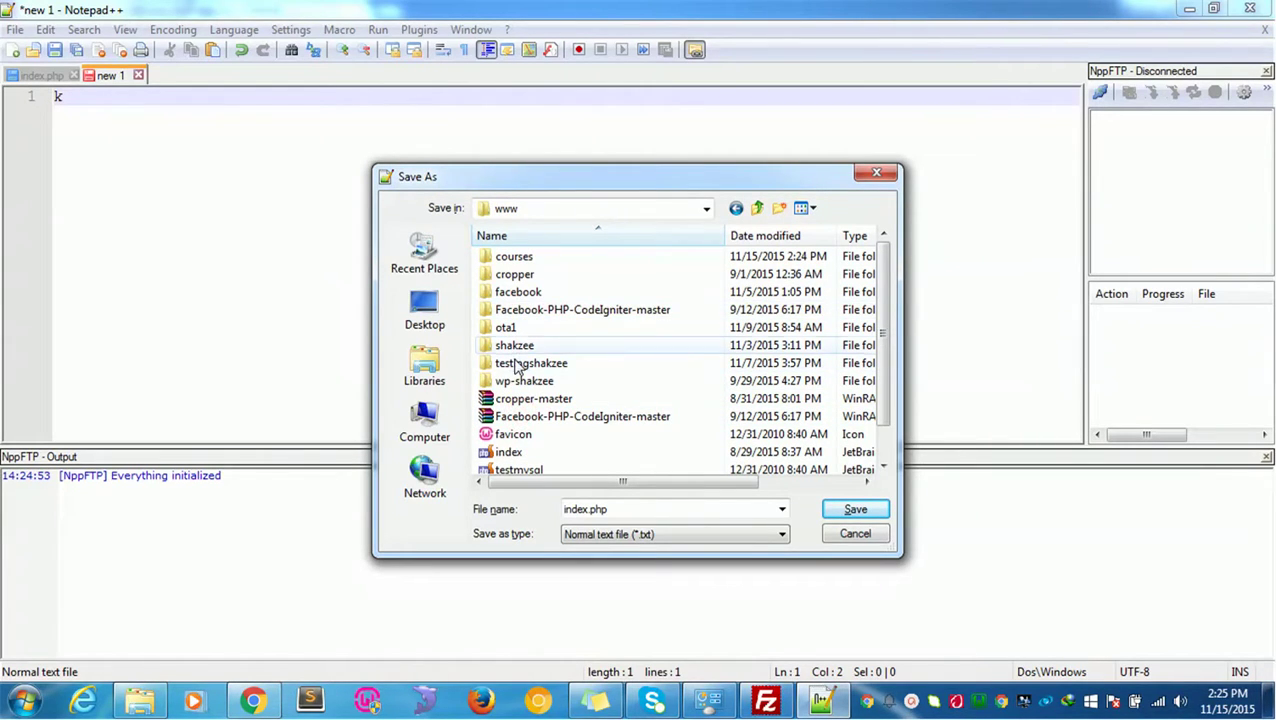
{"action": "double_click", "coordinate": [512, 258]}
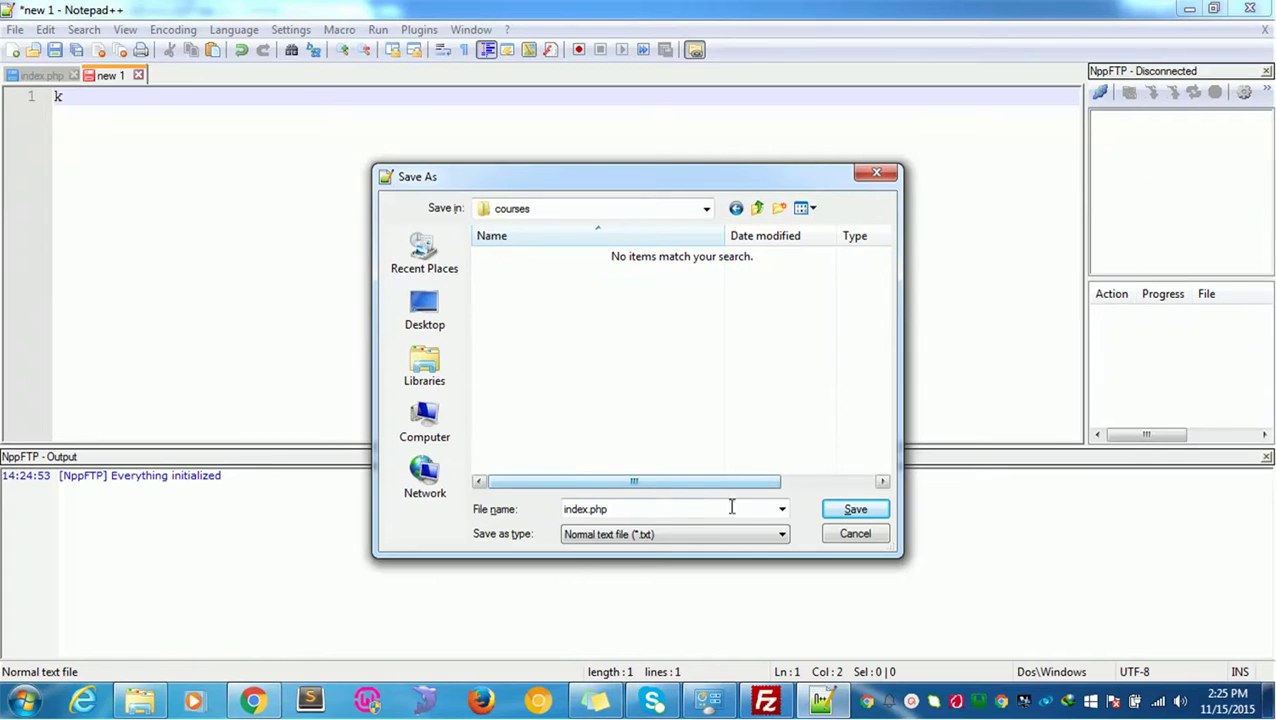
{"action": "left_click", "coordinate": [855, 510]}
Step: Replace the placeholder with <?php and ?> tags on separate lines
{"action": "key", "text": "BackSpace"}
{"action": "type", "text": "<?php   ?"}
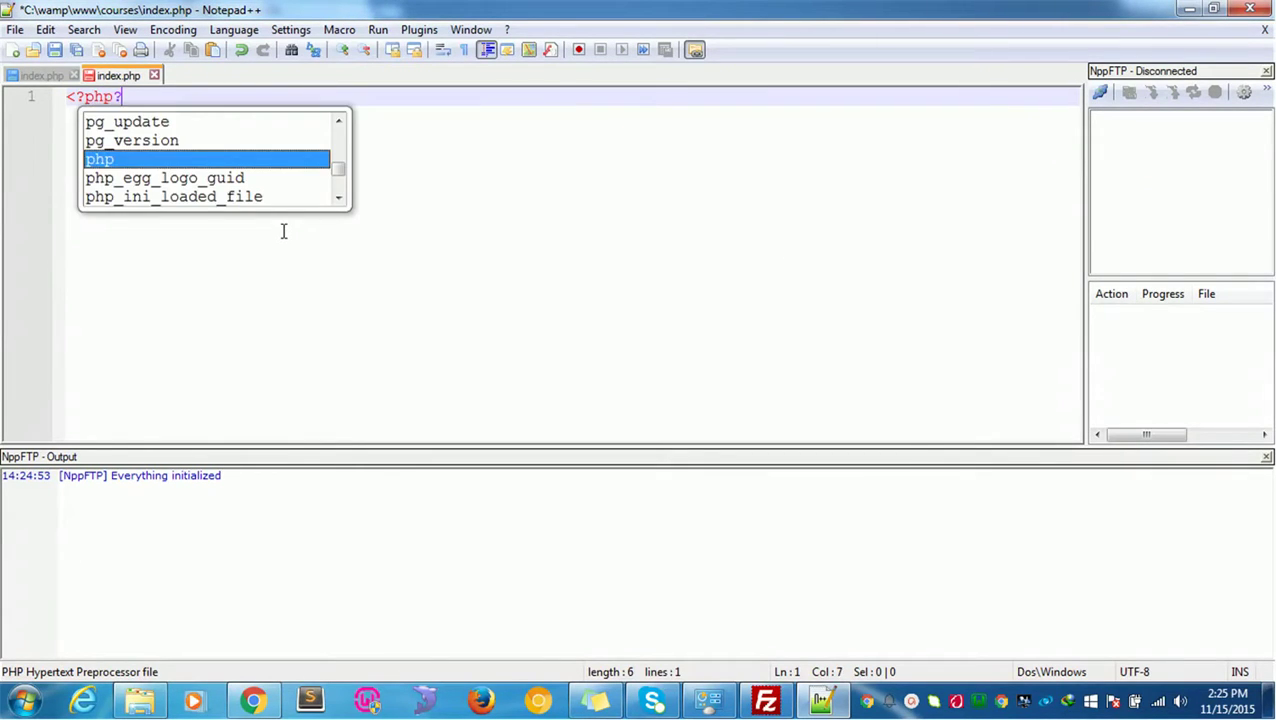
{"action": "type", "text": ">"}
{"action": "key", "text": "Left"}
{"action": "key", "text": "Left"}
{"action": "key", "text": "Return"}
{"action": "key", "text": "Return"}
{"action": "key", "text": "Up"}
Step: Add echo 'welcome in shakzee.com'; inside the PHP block
{"action": "type", "text": "echo '';"}
{"action": "key", "text": "Left"}
{"action": "key", "text": "Left"}
{"action": "type", "text": "wlco"}
{"action": "key", "text": "BackSpace"}
{"action": "key", "text": "BackSpace"}
{"action": "type", "text": "elcome in "}
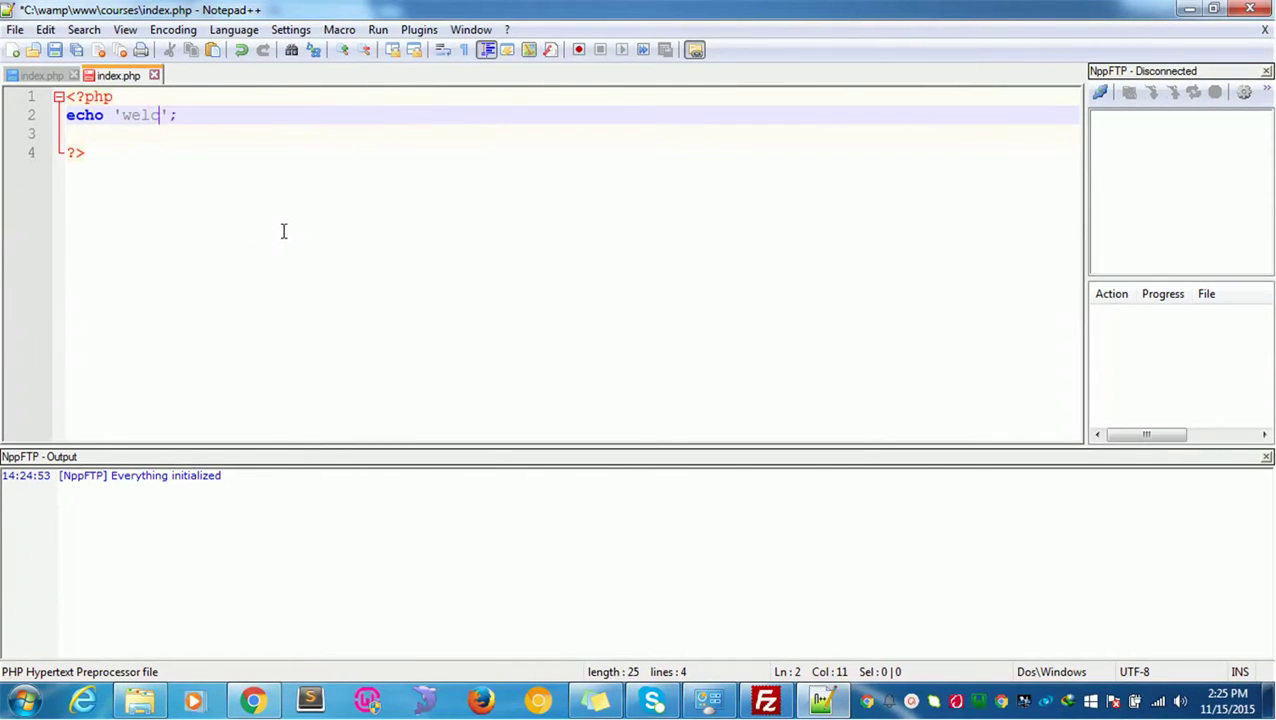
{"action": "type", "text": "shakzee"}
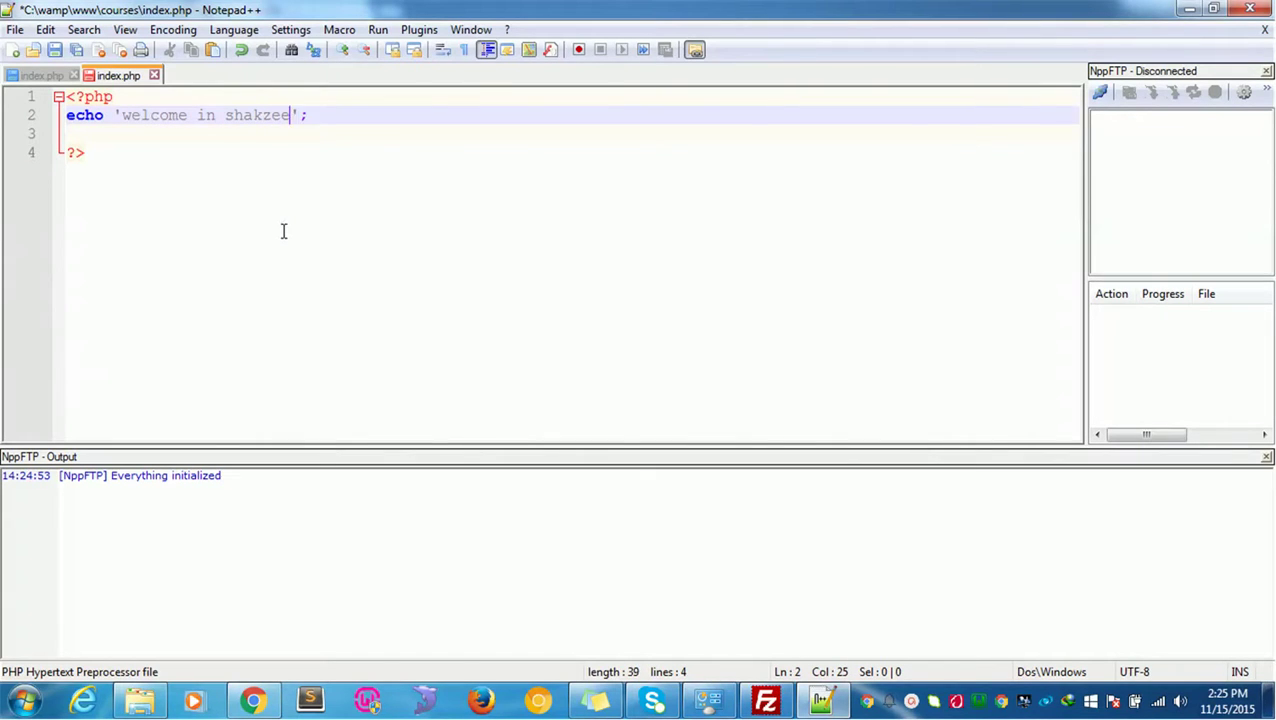
{"action": "type", "text": ".com"}
{"action": "key", "text": "alt+Tab"}
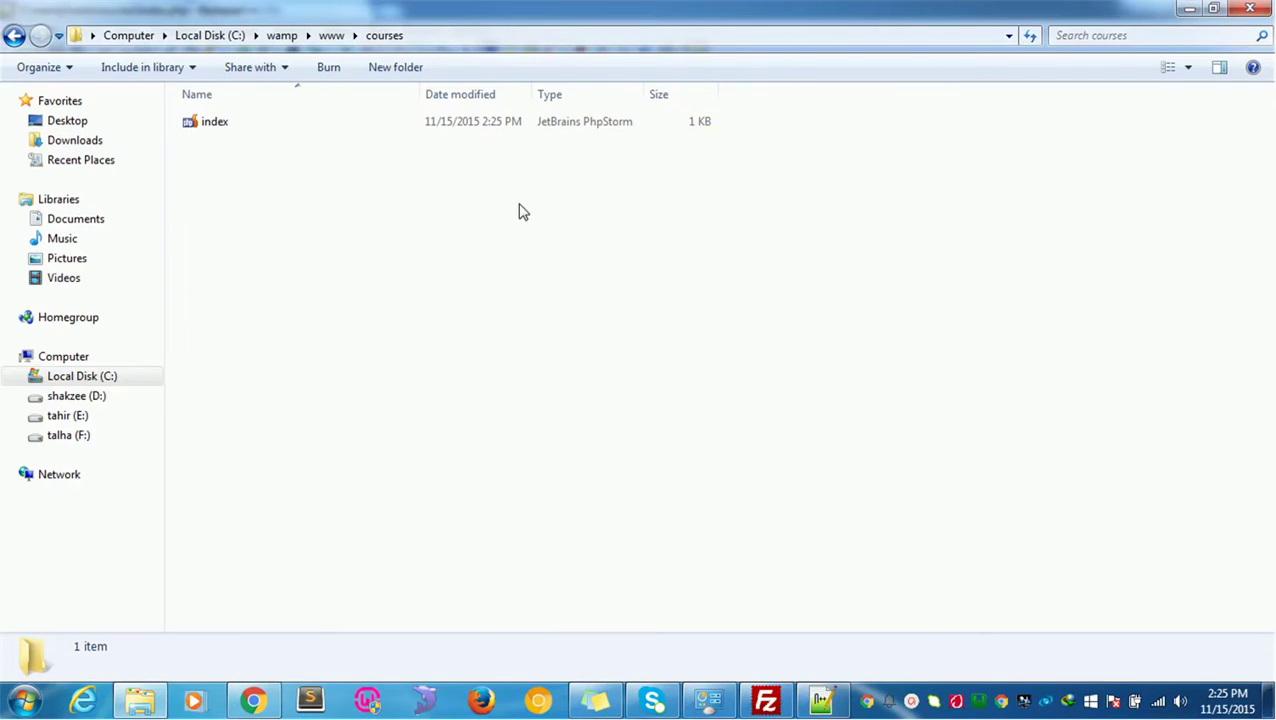
{"action": "left_click", "coordinate": [766, 700]}
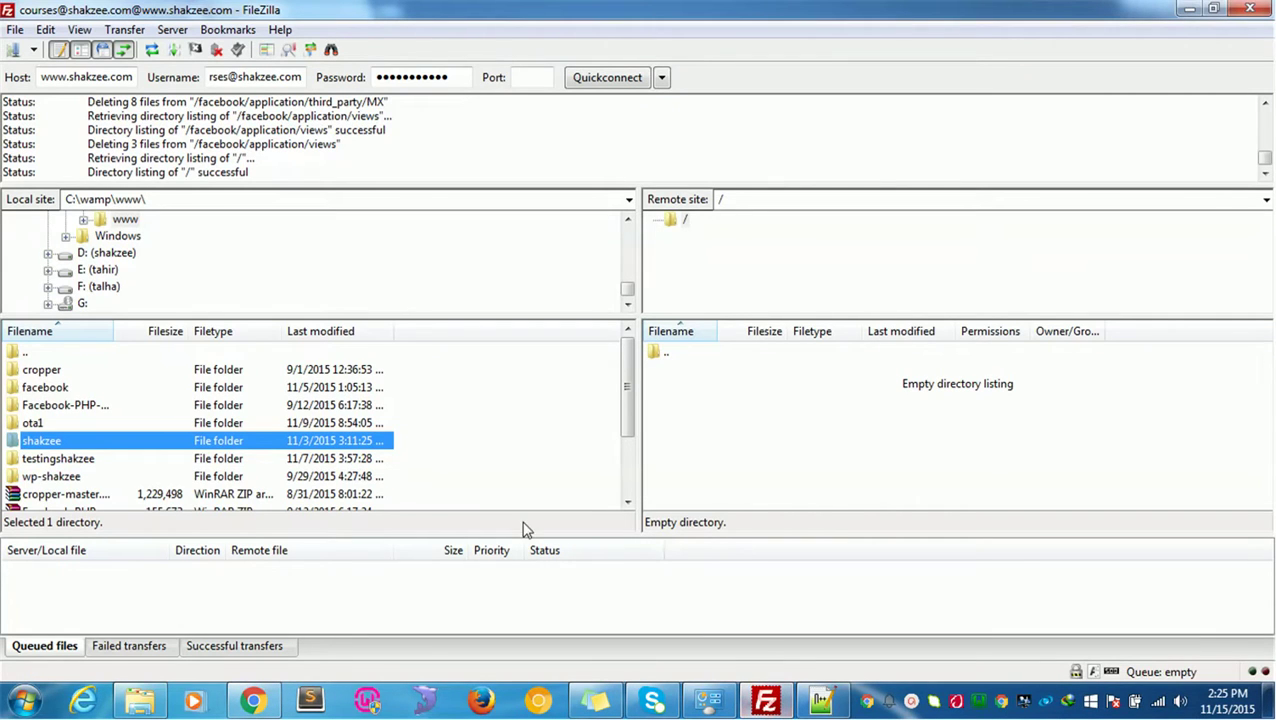
Step: Browse FileZilla's local pane to C:\wamp\www\courses
{"action": "scroll", "coordinate": [29, 398], "scroll_direction": "down", "scroll_amount": 3}
{"action": "scroll", "coordinate": [29, 398], "scroll_direction": "up", "scroll_amount": 3}
{"action": "double_click", "coordinate": [22, 352]}
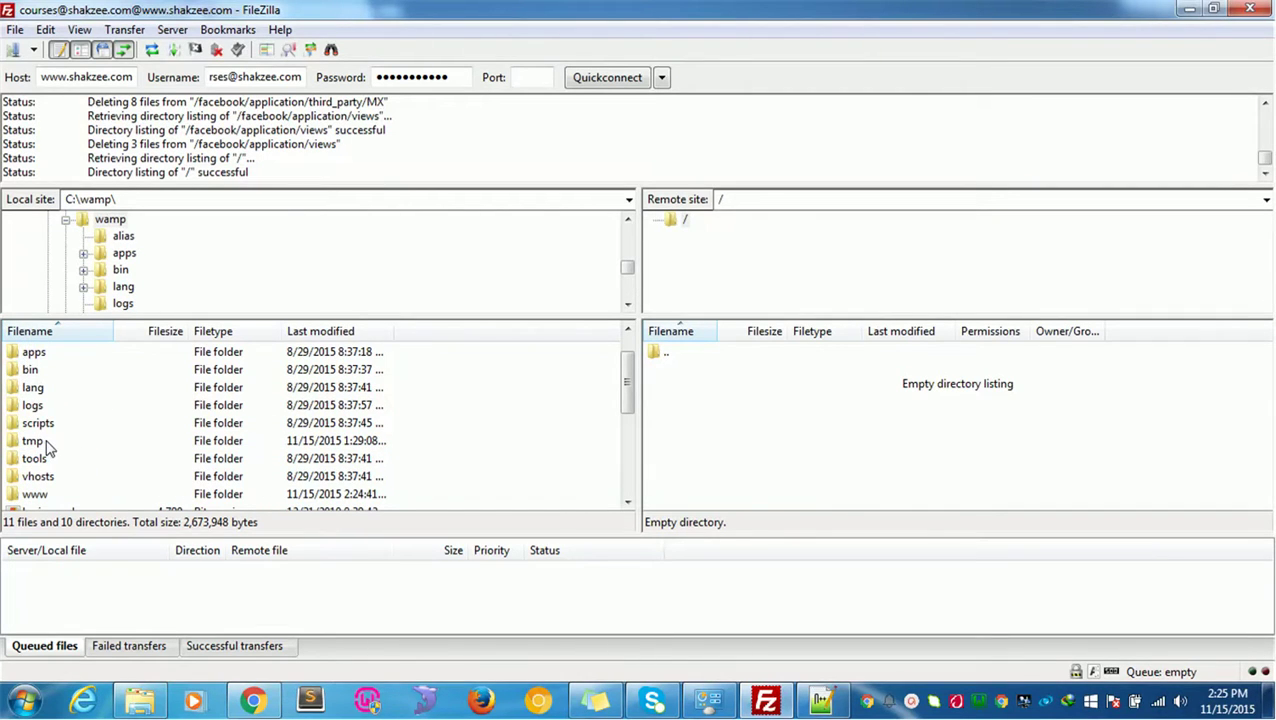
{"action": "scroll", "coordinate": [47, 449], "scroll_direction": "up", "scroll_amount": 1}
{"action": "scroll", "coordinate": [47, 423], "scroll_direction": "down", "scroll_amount": 4}
{"action": "scroll", "coordinate": [47, 421], "scroll_direction": "up", "scroll_amount": 2}
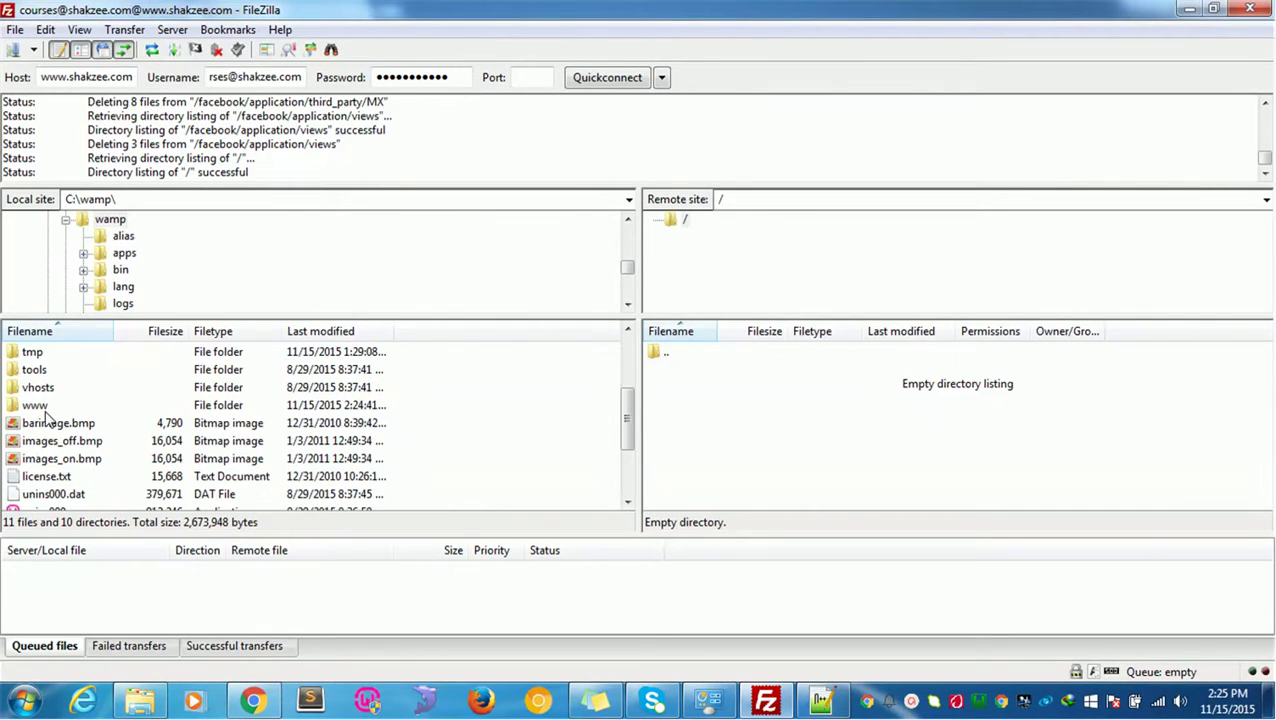
{"action": "double_click", "coordinate": [35, 405]}
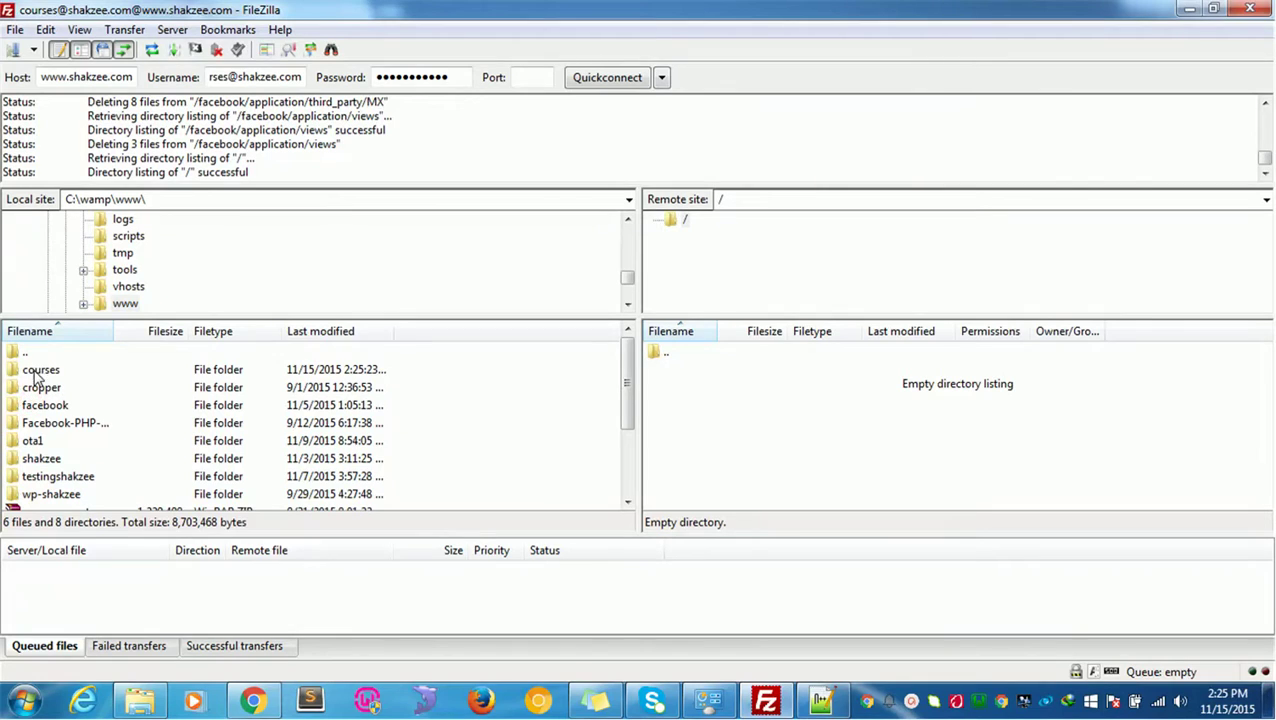
{"action": "double_click", "coordinate": [35, 370]}
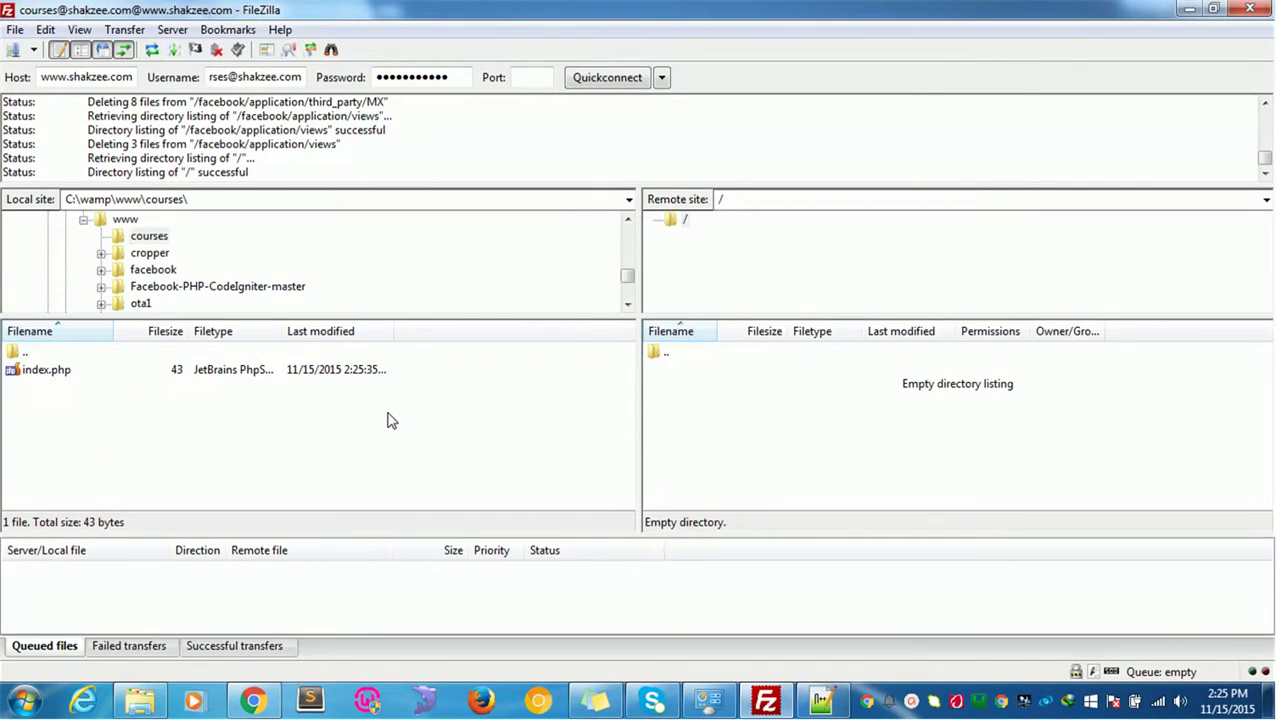
Step: Drag index.php into the remote root directory to upload it
{"action": "left_click_drag", "start_coordinate": [58, 377], "coordinate": [866, 390]}
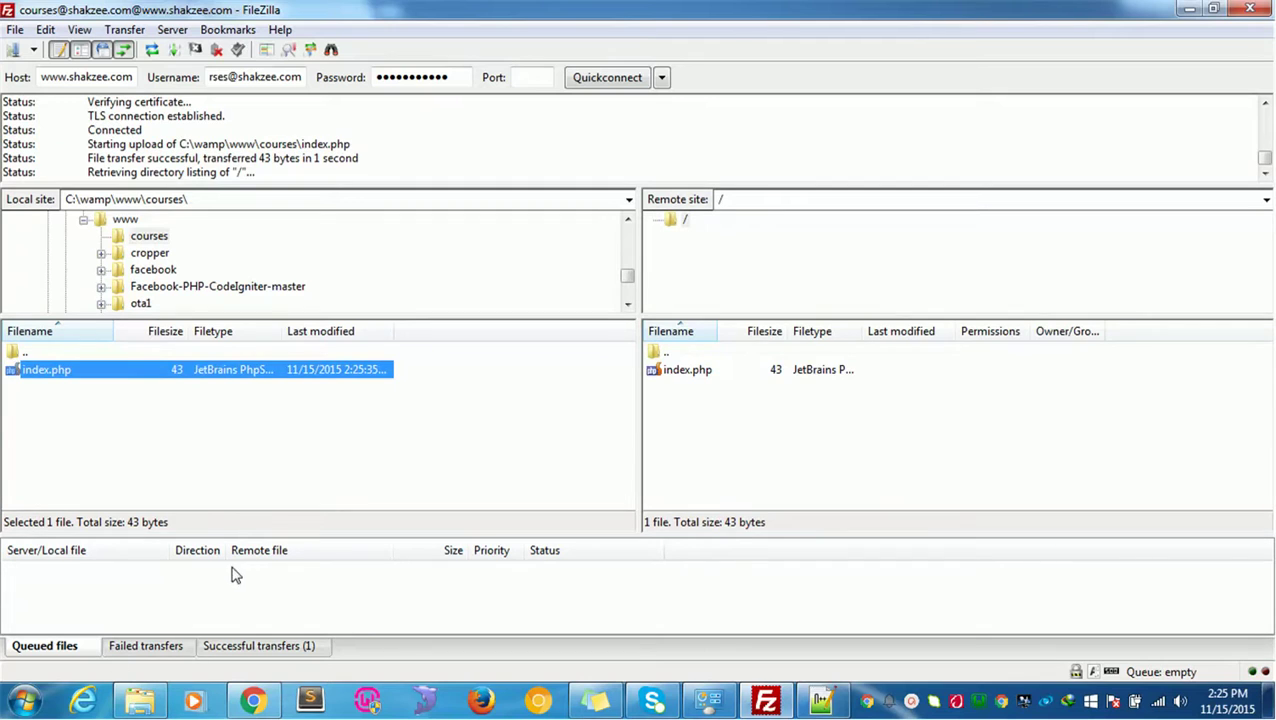
{"action": "key", "text": "alt+Tab"}
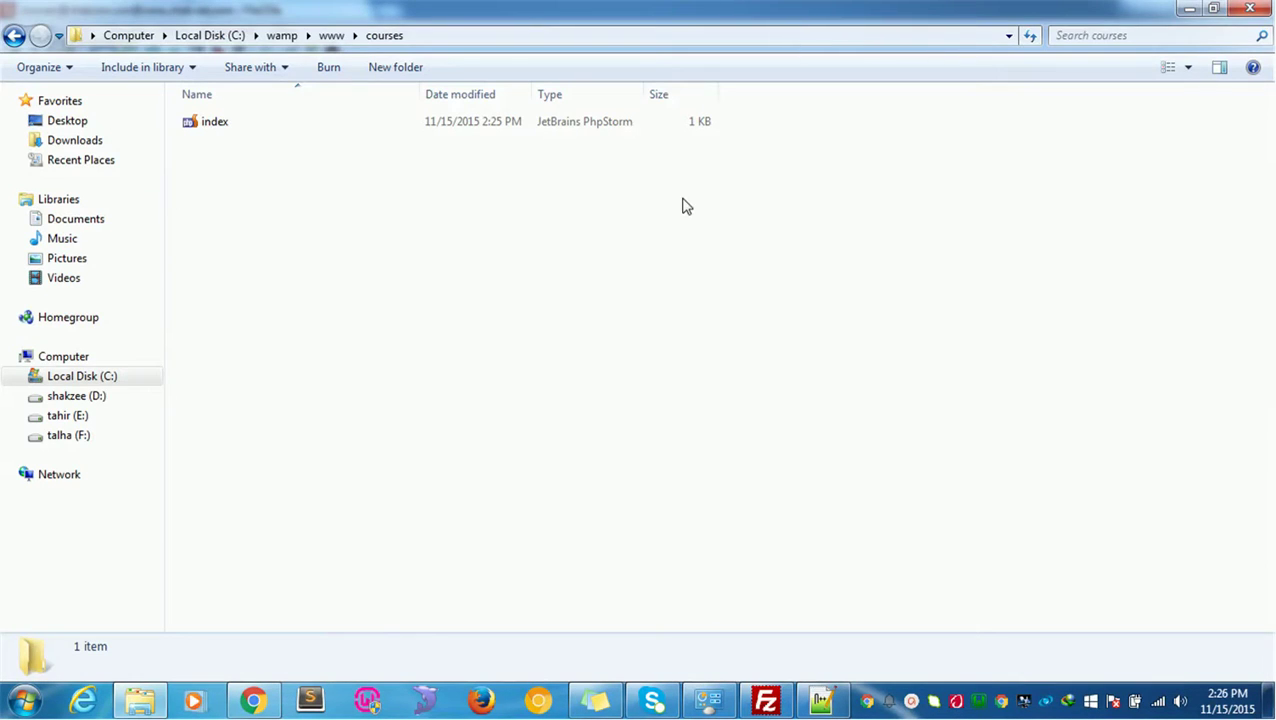
{"action": "key", "text": "alt+Tab"}
{"action": "key", "text": "Tab"}
{"action": "key", "text": "Tab"}
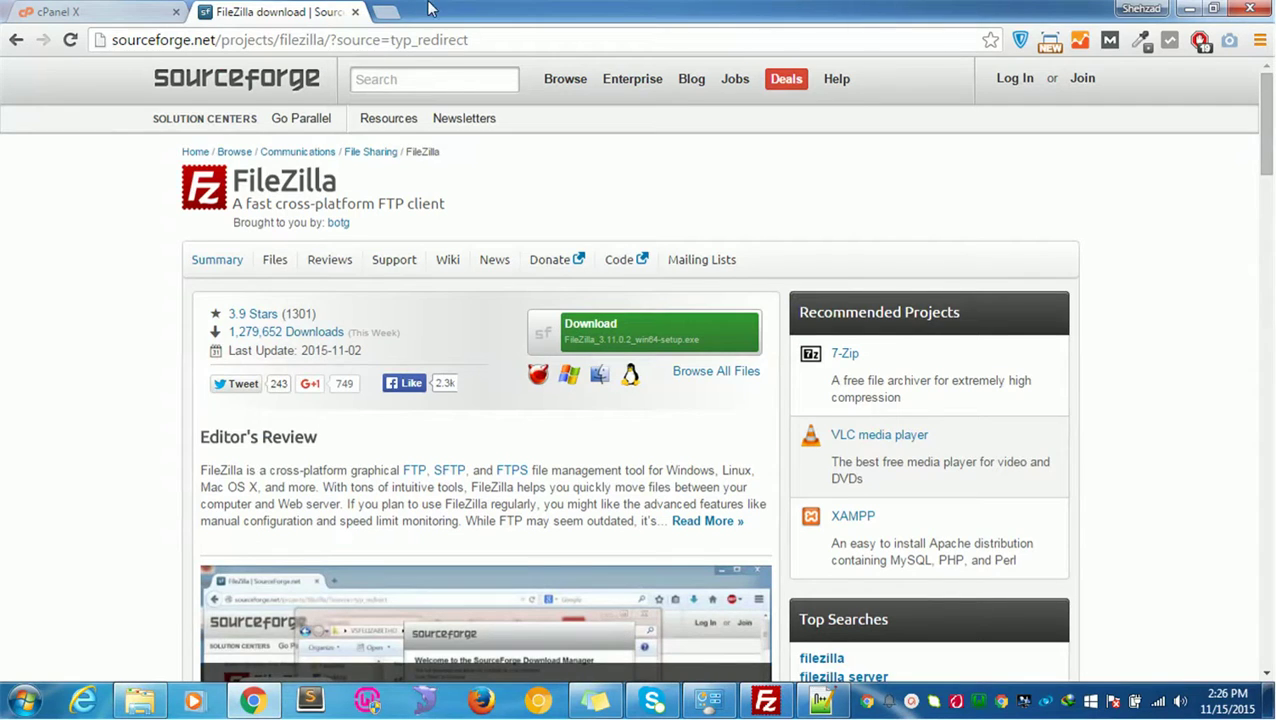
{"action": "left_click", "coordinate": [387, 11]}
{"action": "type", "text": "shakzee.com"}
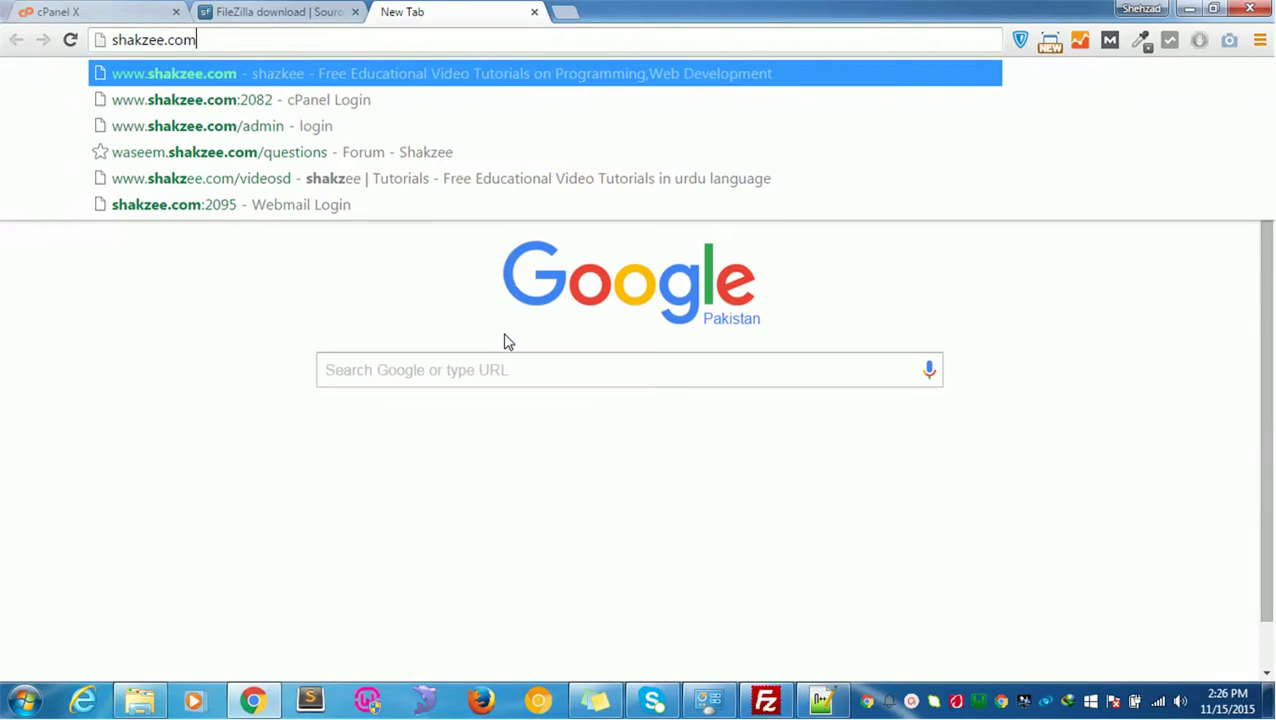
{"action": "key", "text": "ctrl+a"}
{"action": "key", "text": "BackSpace"}
{"action": "type", "text": "www.shakzee.com"}
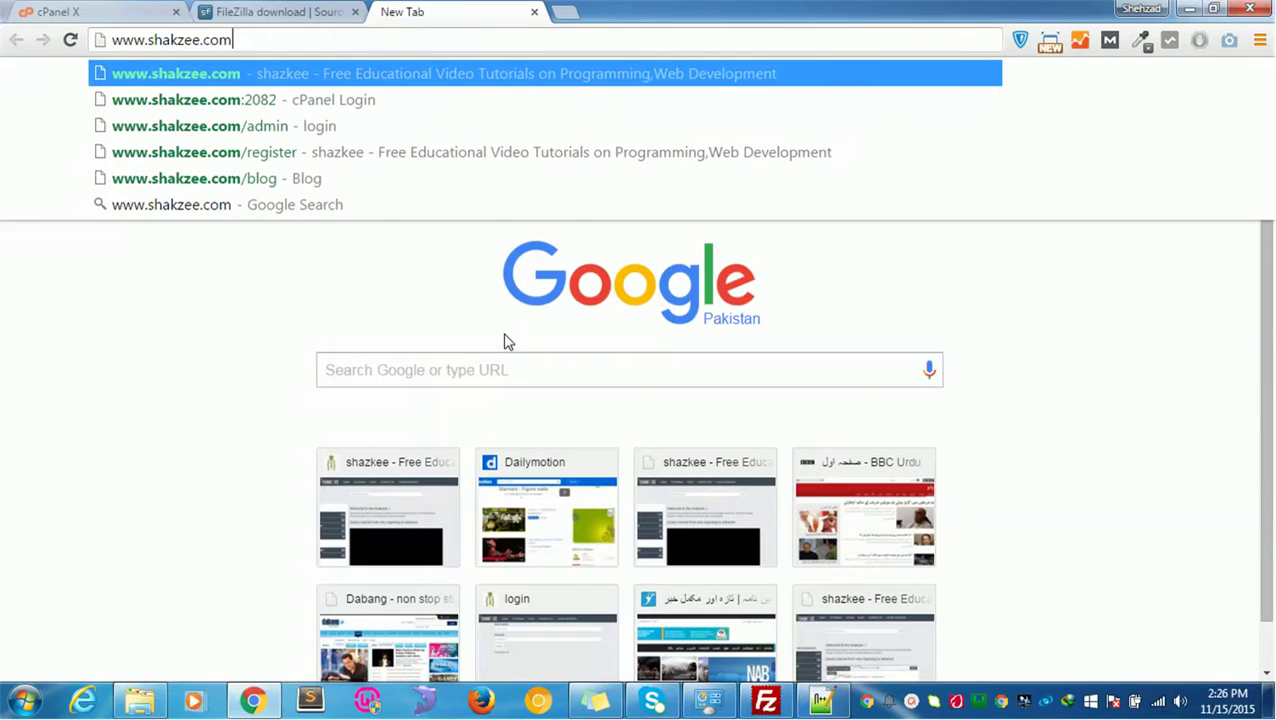
{"action": "key", "text": "BackSpace"}
{"action": "key", "text": "ctrl+a"}
{"action": "key", "text": "BackSpace"}
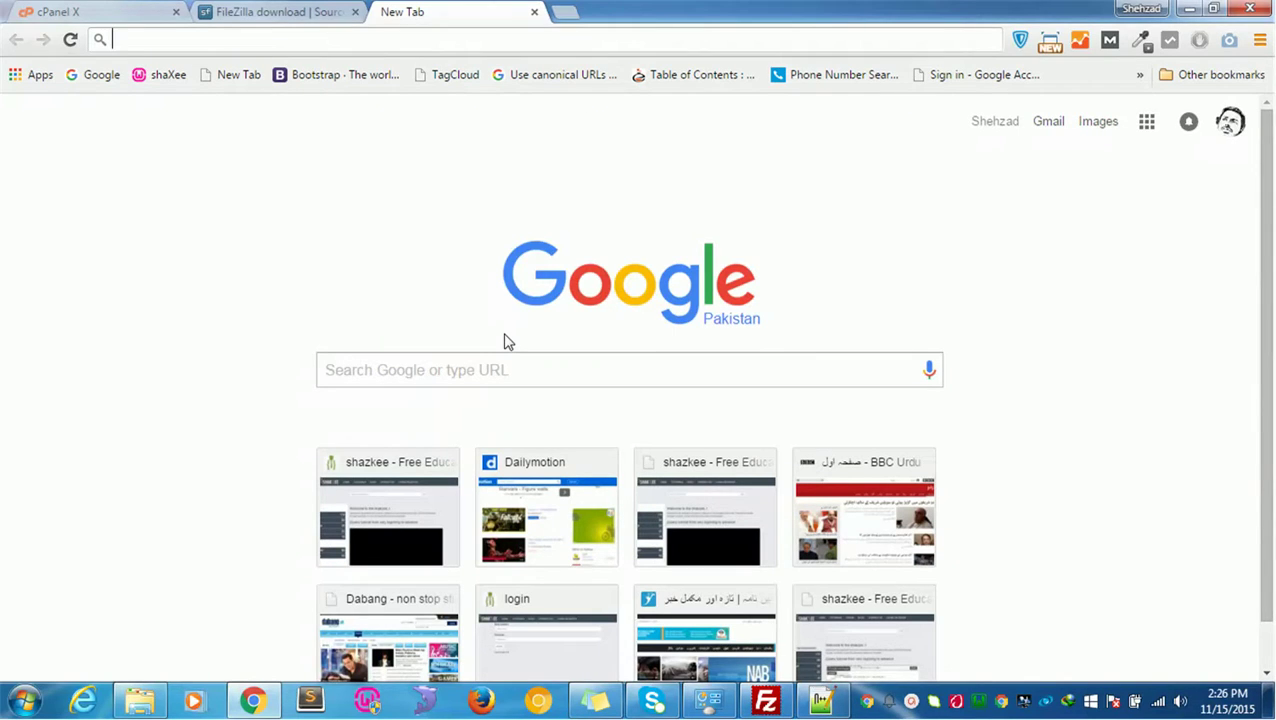
{"action": "type", "text": "s"}
{"action": "key", "text": "BackSpace"}
{"action": "key", "text": "BackSpace"}
{"action": "type", "text": "www.shakzee.com/"}
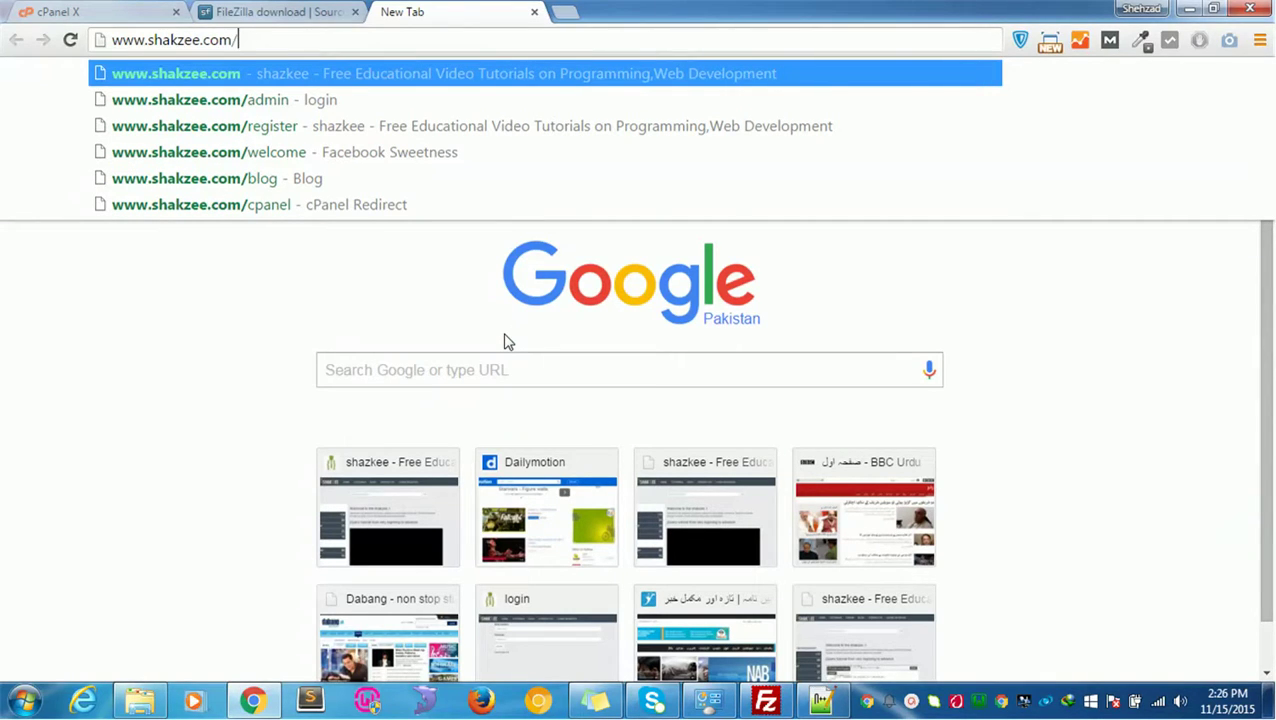
{"action": "type", "text": "courses"}
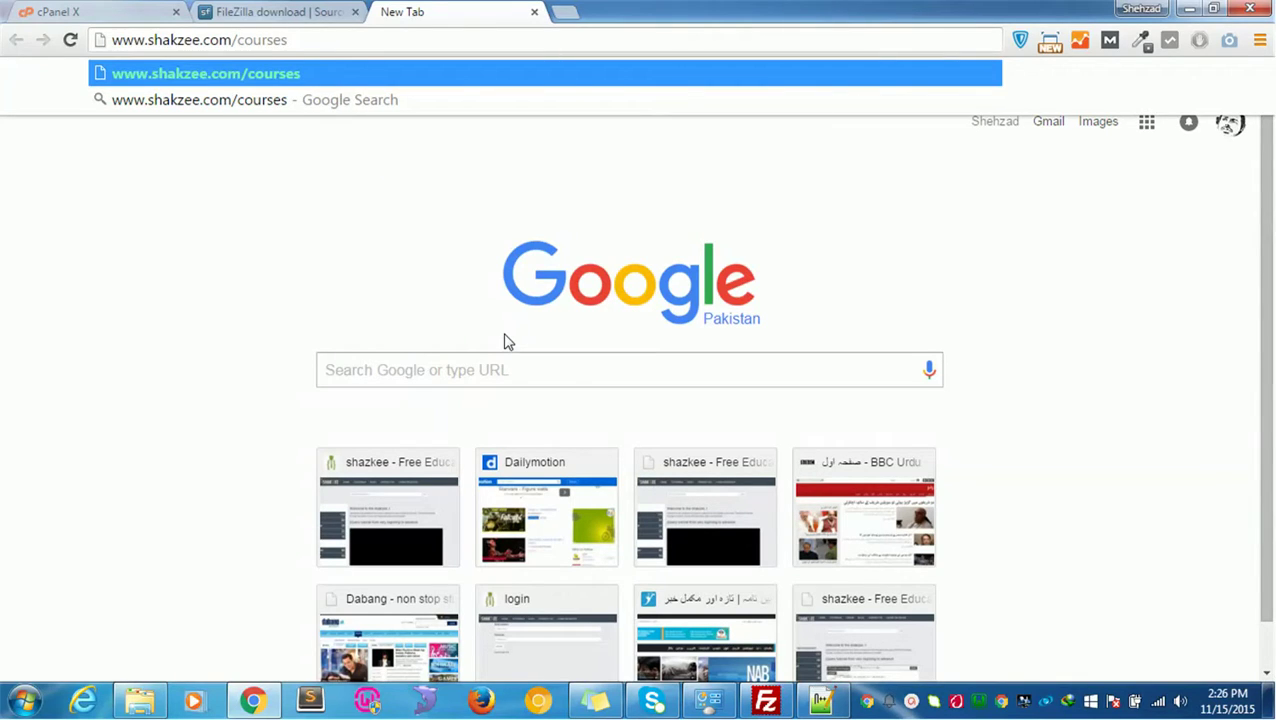
{"action": "key", "text": "Return"}
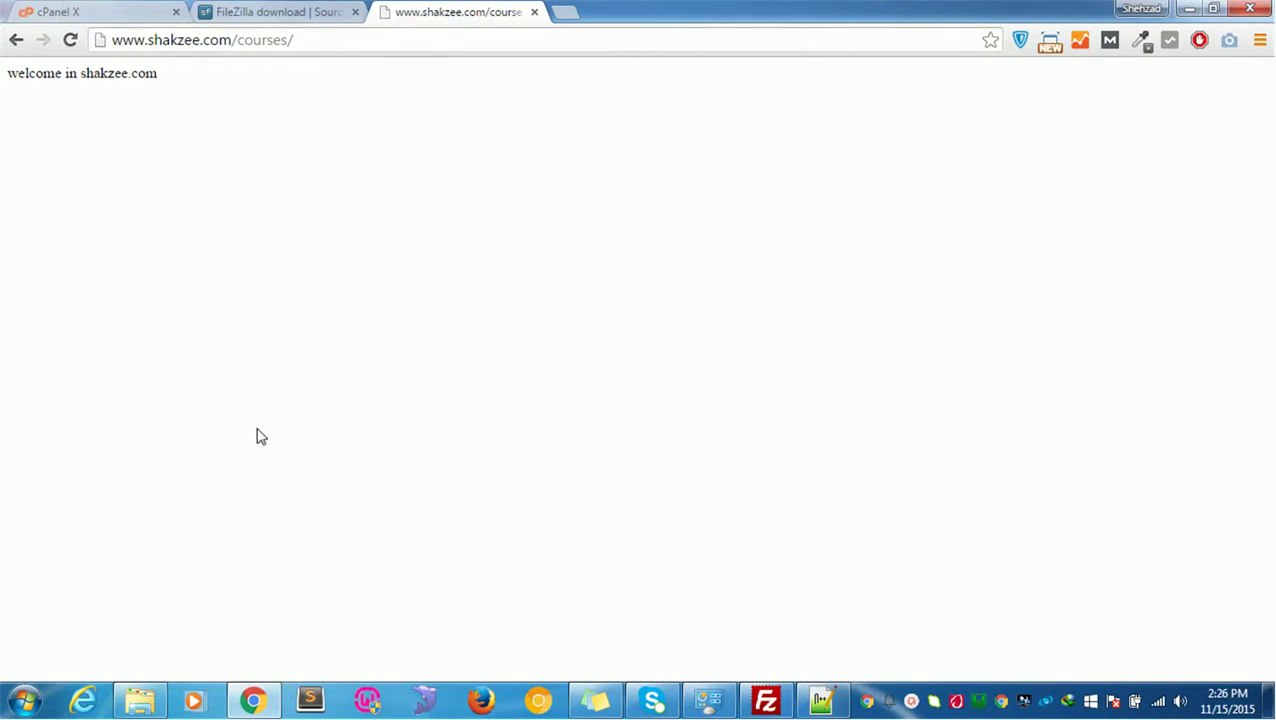
Step: Select the 'welcome in shakzee.com' line to confirm the page output
{"action": "left_click_drag", "start_coordinate": [171, 77], "coordinate": [3, 73]}
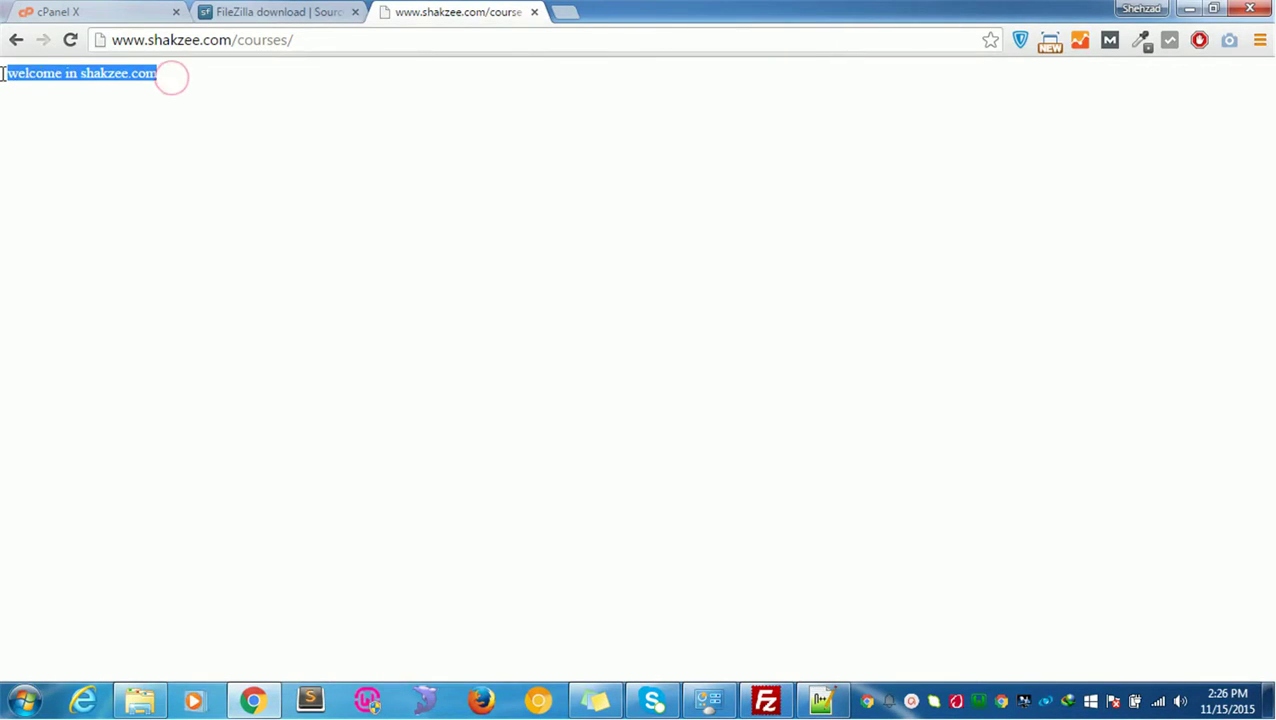
{"action": "left_click", "coordinate": [46, 110]}
{"action": "double_click", "coordinate": [46, 110]}
{"action": "left_click", "coordinate": [125, 132]}
{"action": "left_click_drag", "start_coordinate": [117, 128], "coordinate": [165, 86]}
{"action": "triple_click", "coordinate": [160, 78]}
Step: Re-upload index.php to the server, overwriting the existing remote copy
{"action": "left_click", "coordinate": [775, 700]}
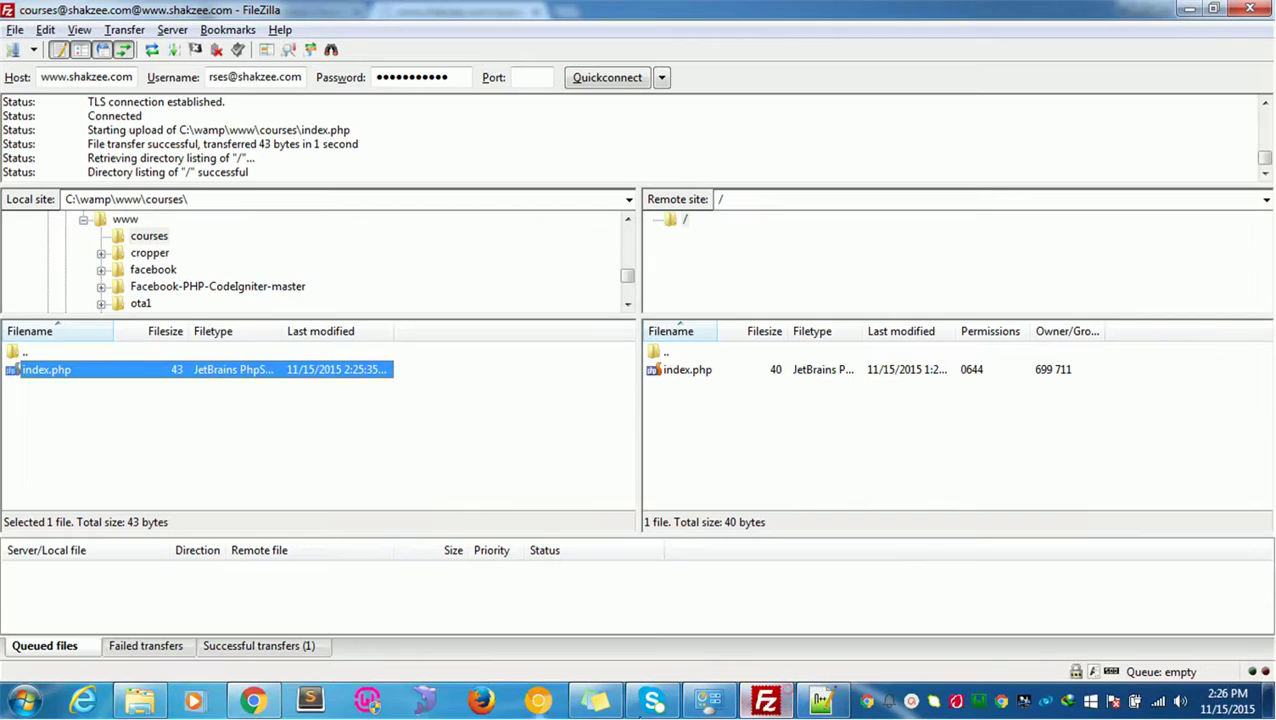
{"action": "left_click_drag", "start_coordinate": [62, 376], "coordinate": [968, 440]}
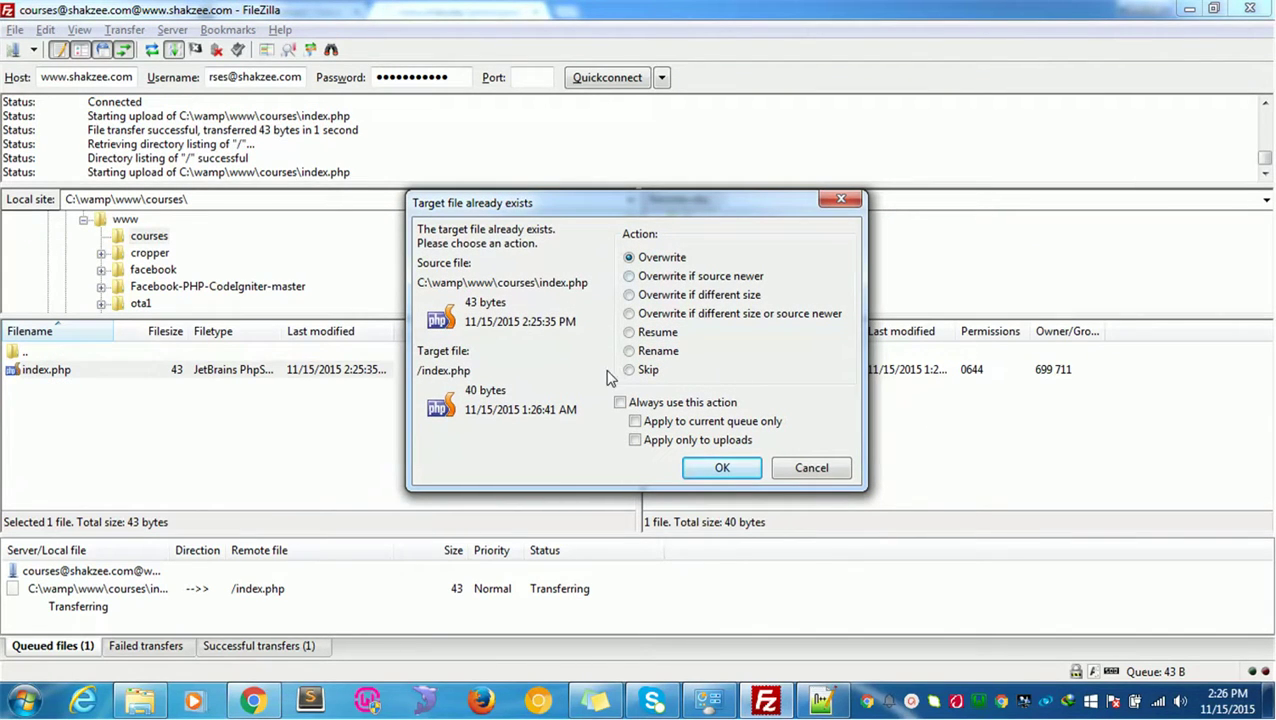
{"action": "left_click", "coordinate": [724, 469]}
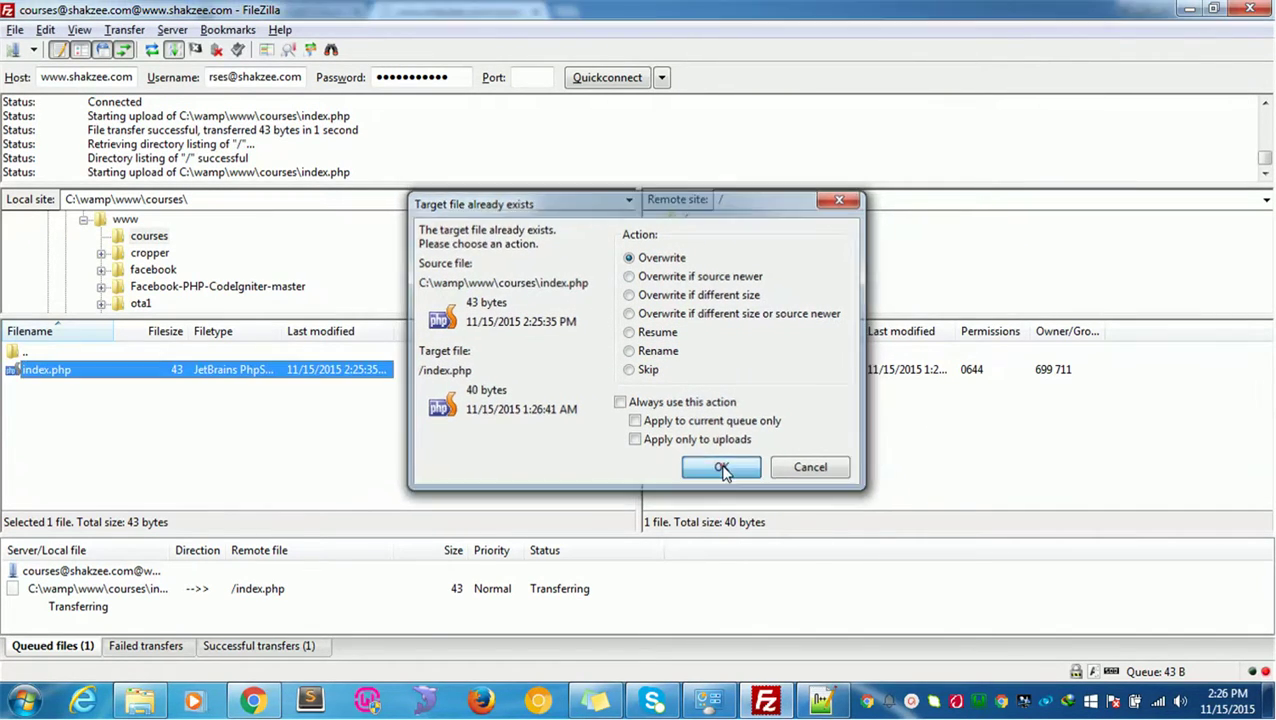